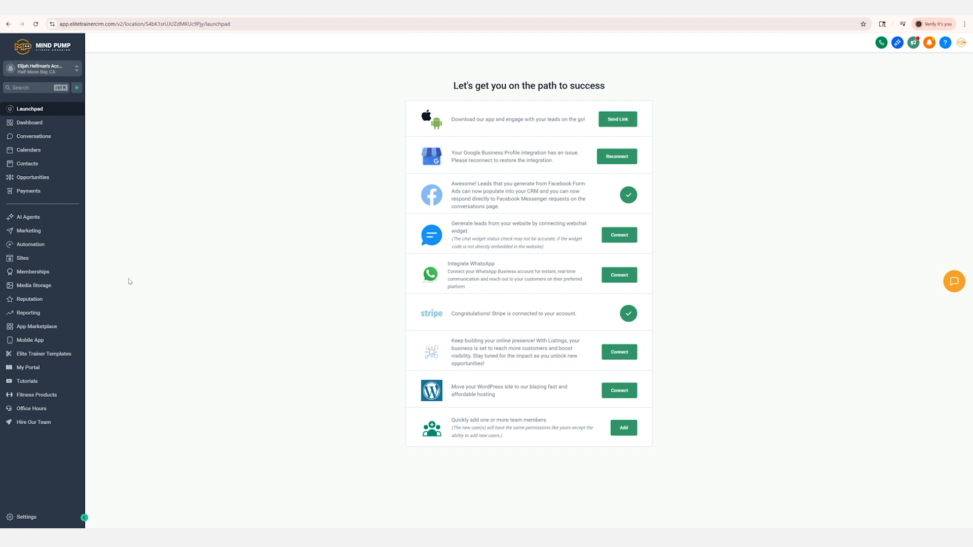
# Open the form builder's list of forms in the Sites area
pyautogui.click(37, 259)
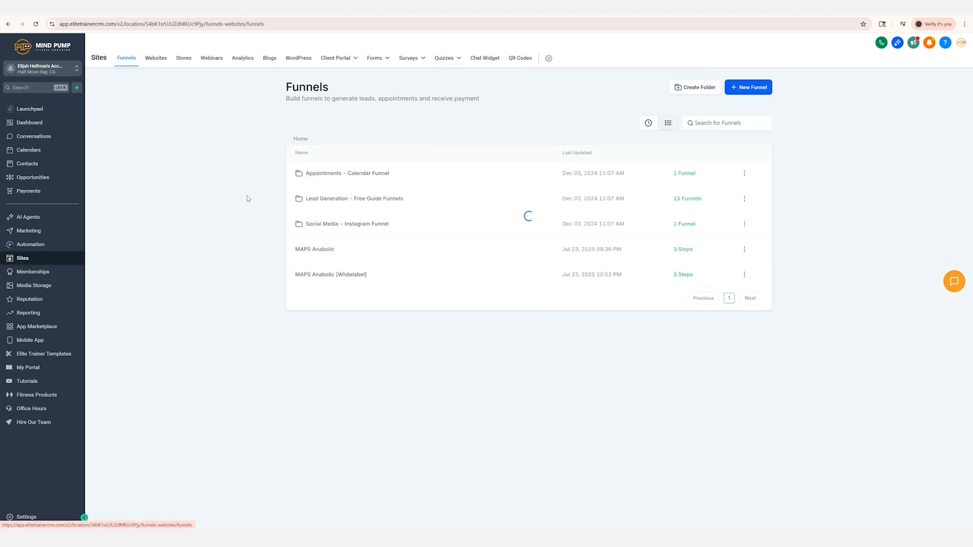
pyautogui.moveTo(385, 60)
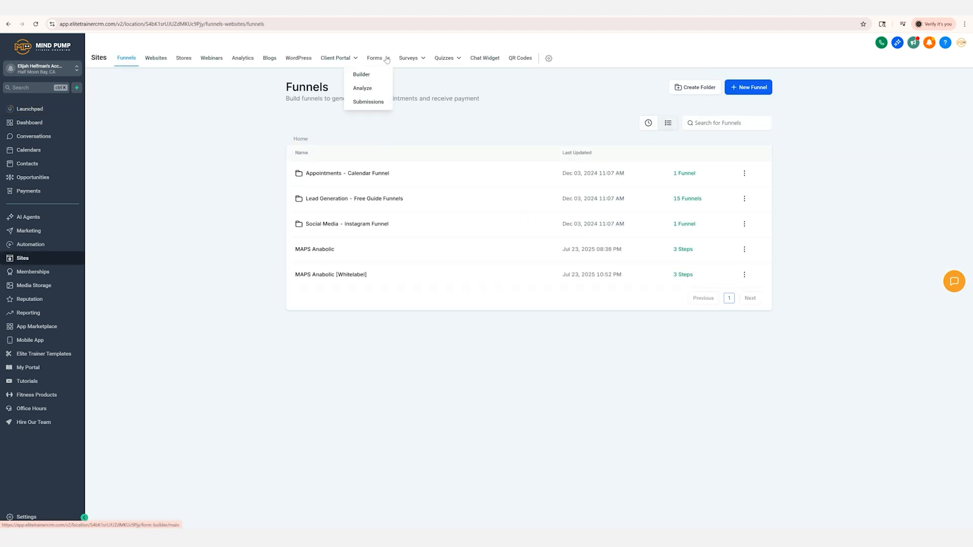
pyautogui.click(363, 76)
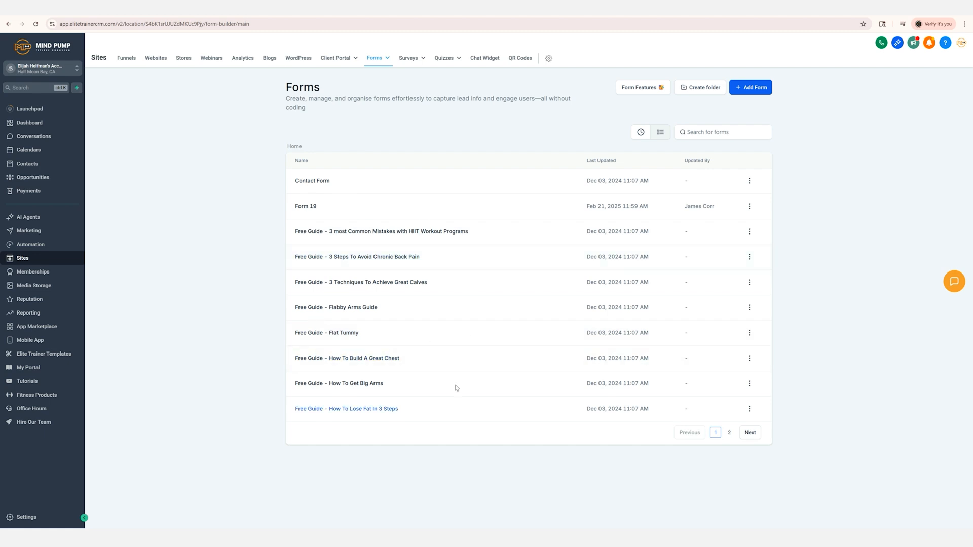
# Duplicate the "Free Guide - Flat Tummy" form under the name "Free Guide - Fat Loss Over 40"
pyautogui.click(749, 333)
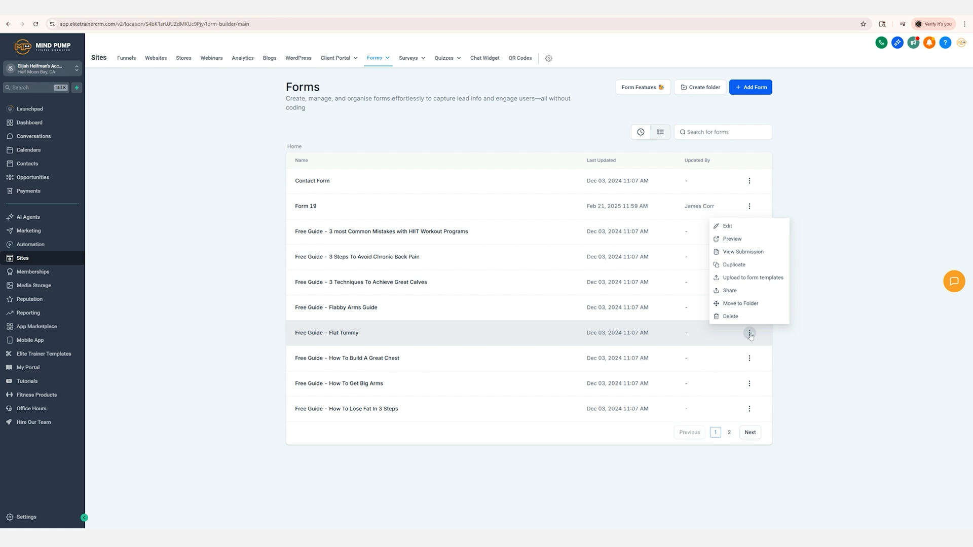
pyautogui.click(735, 265)
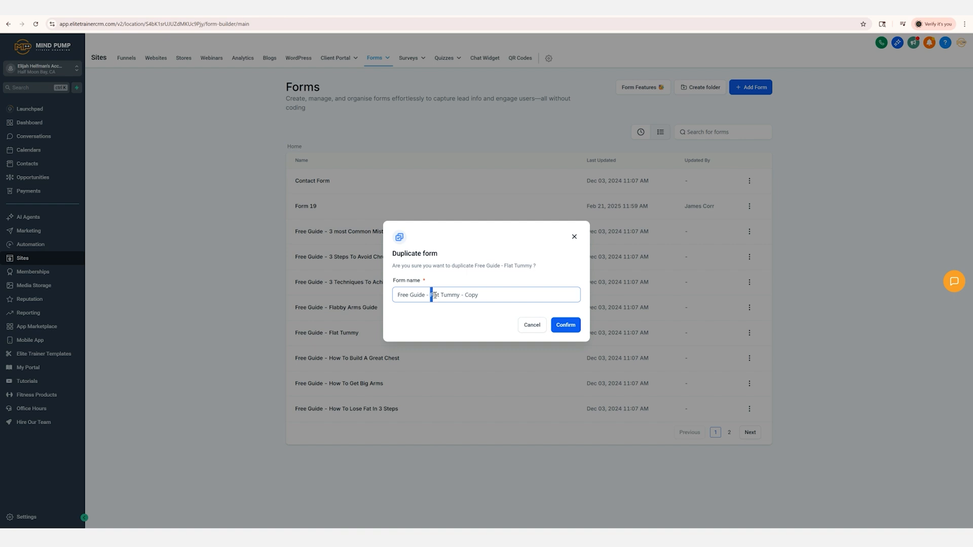
pyautogui.moveTo(430, 295); pyautogui.dragTo(492, 295)
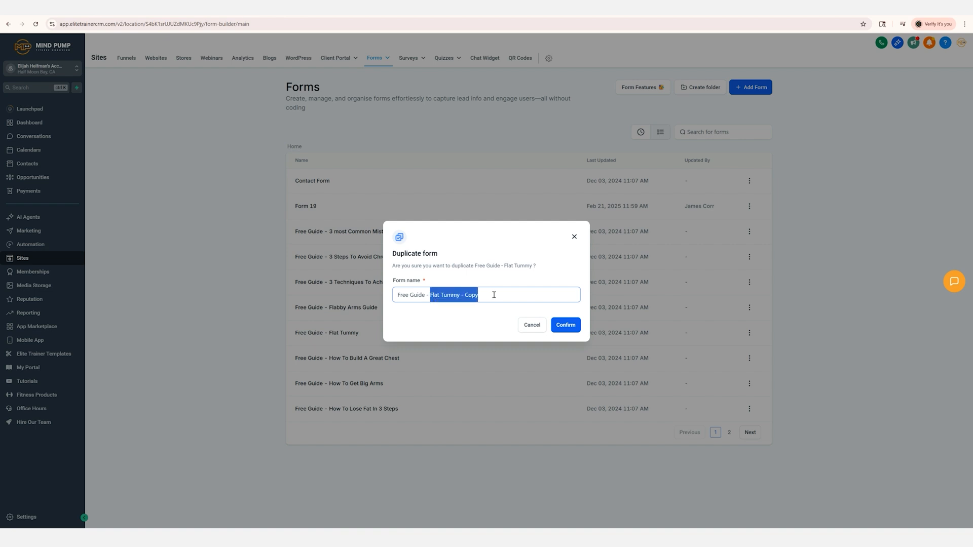
pyautogui.write('Fat Loss Over 40')
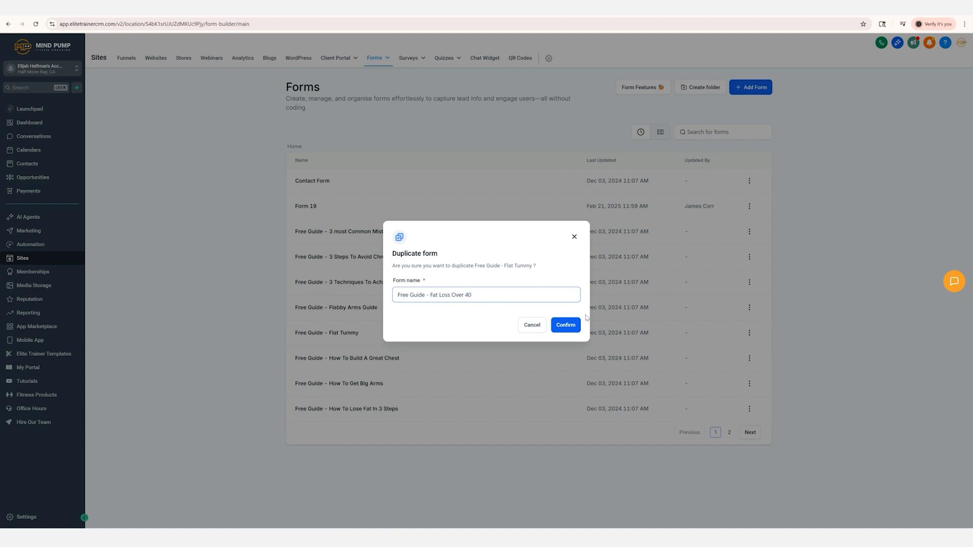
pyautogui.click(569, 326)
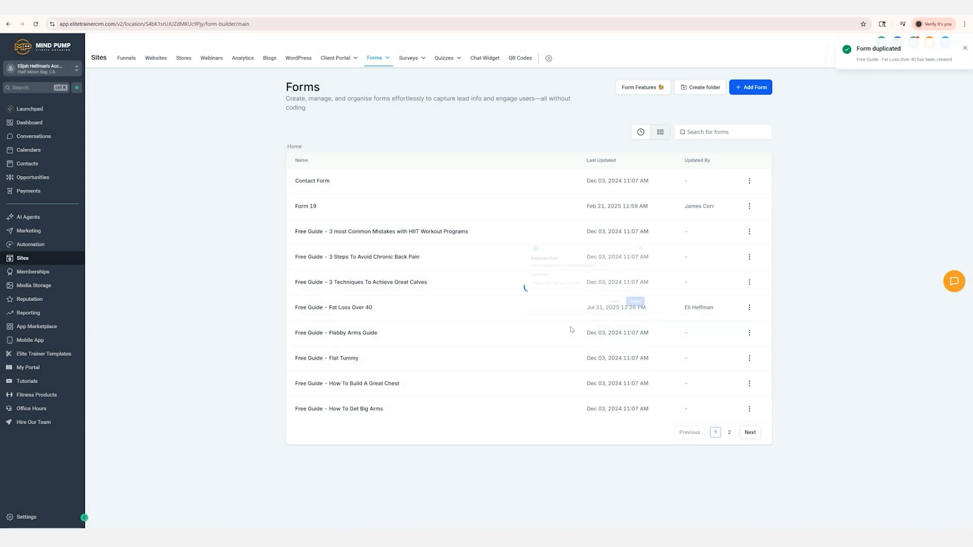
# Open the "Free Guide - Fat Loss Over 40" form and review its submit button, the quick-add elements and the custom fields
pyautogui.click(343, 308)
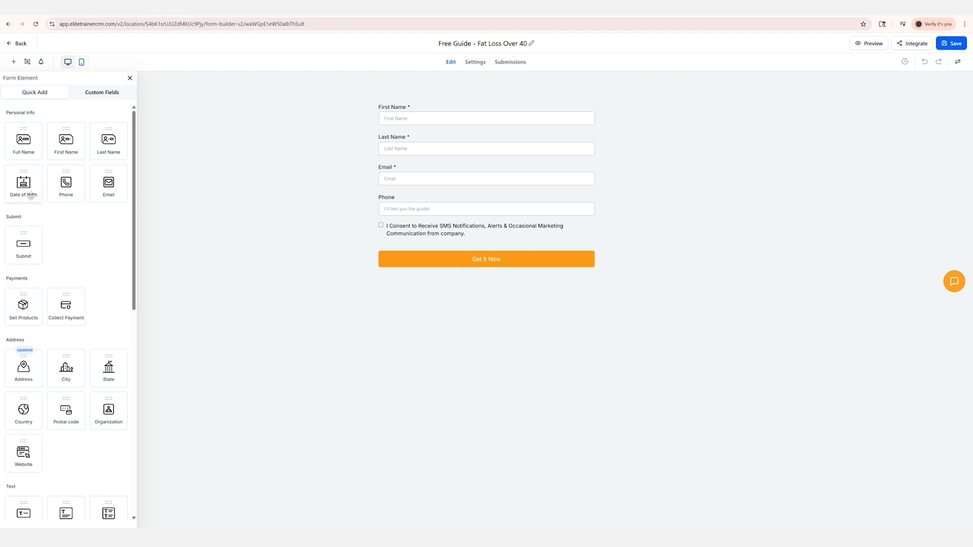
pyautogui.scroll(-8, 51, 229)
pyautogui.scroll(10, 53, 232)
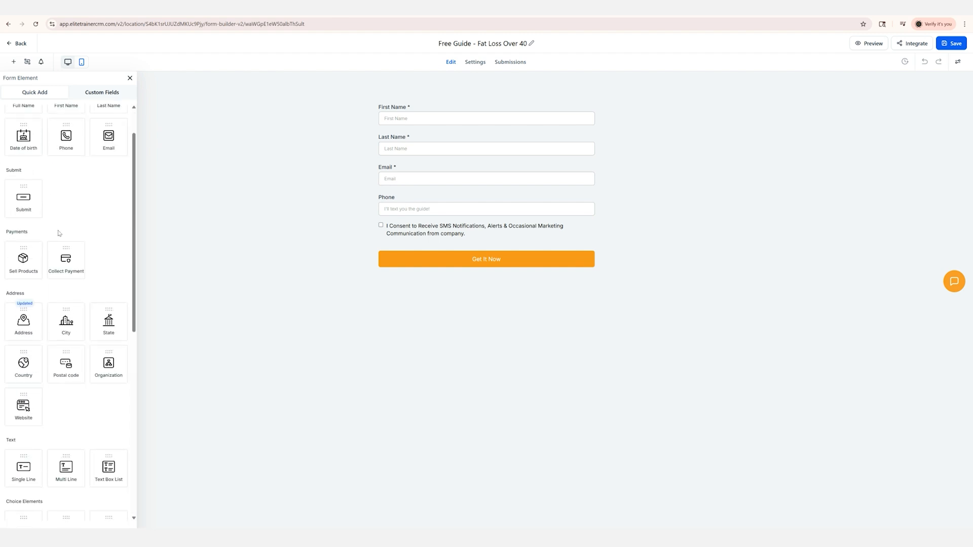
pyautogui.click(404, 260)
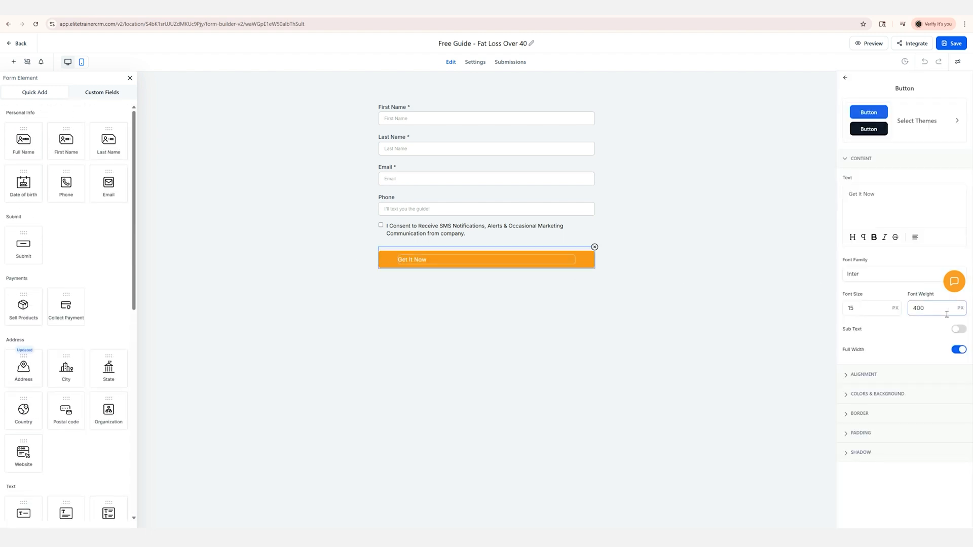
pyautogui.click(373, 164)
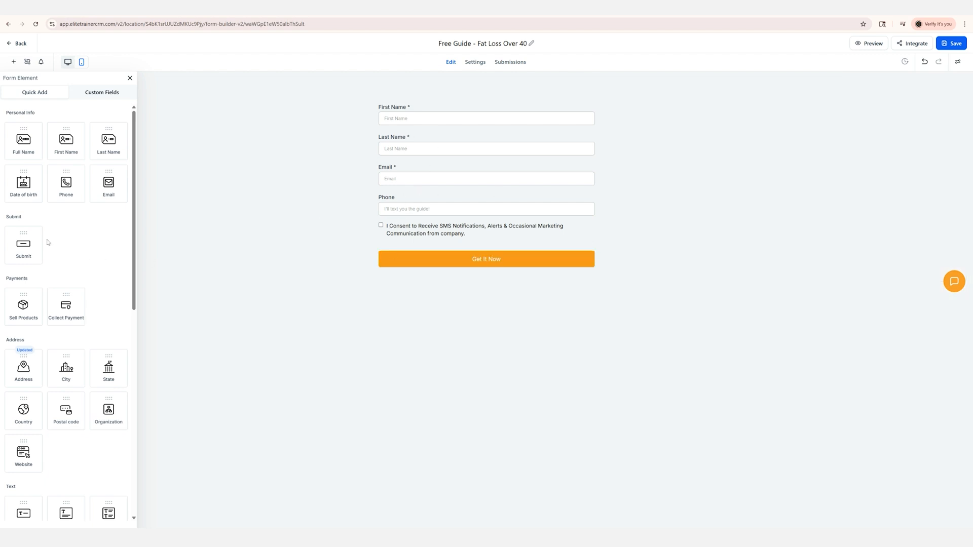
pyautogui.scroll(-10, 87, 308)
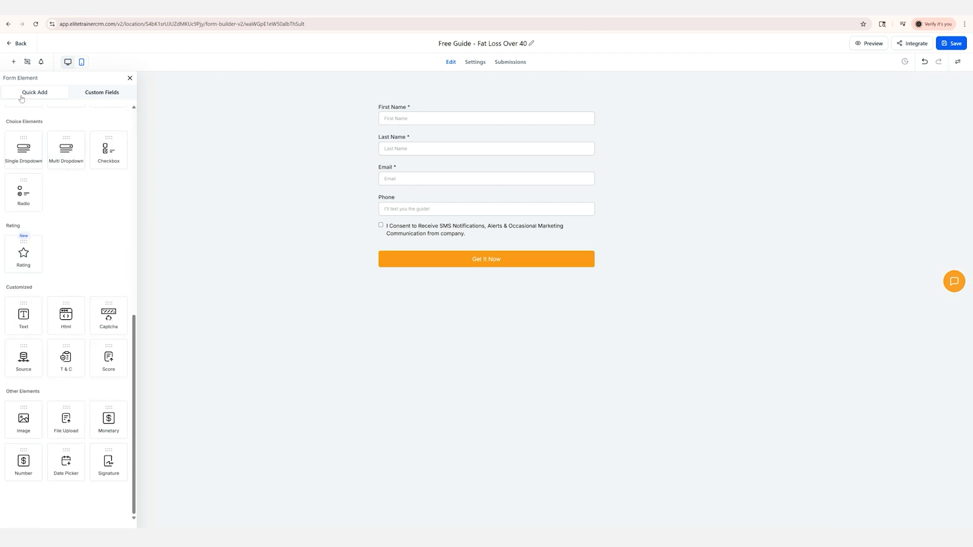
pyautogui.click(100, 94)
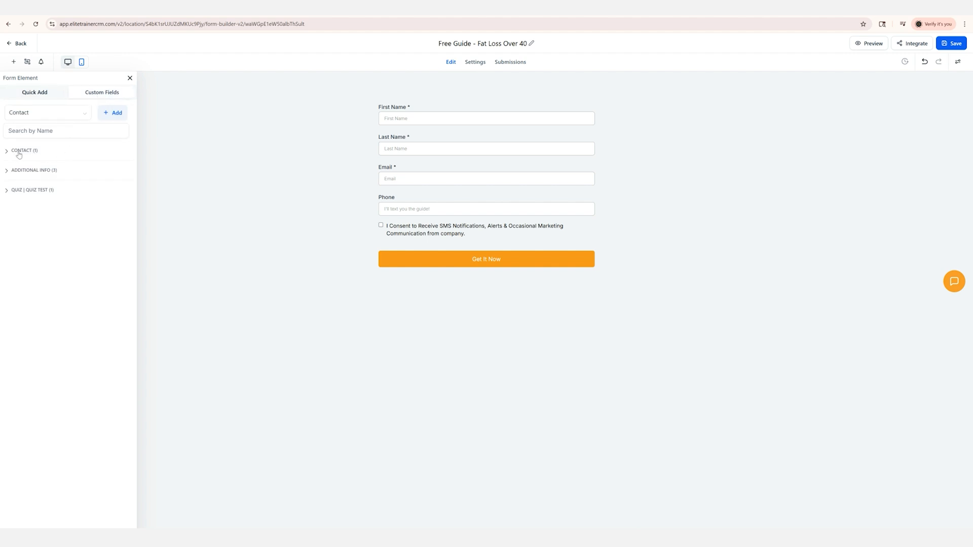
pyautogui.click(31, 96)
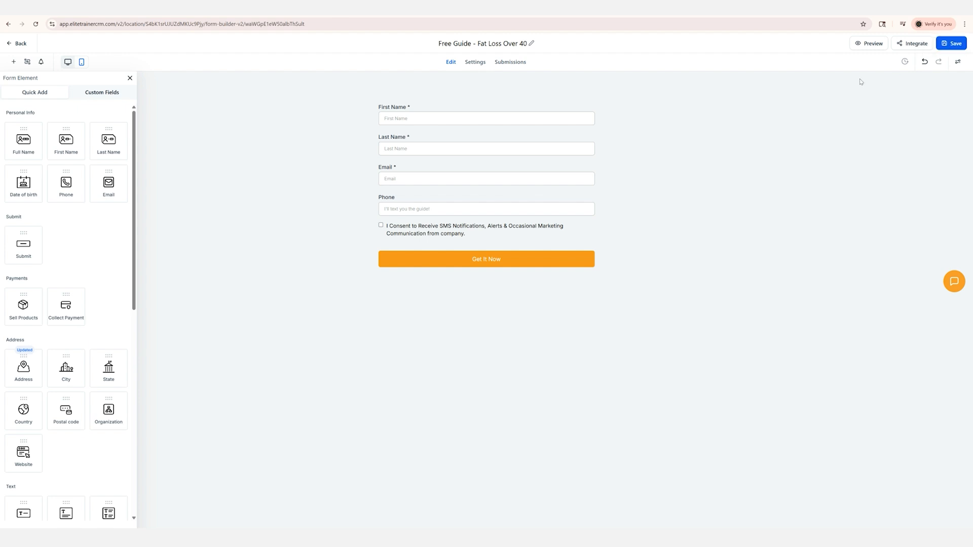
# Save the "Free Guide - Fat Loss Over 40" form and return to the forms list
pyautogui.click(951, 45)
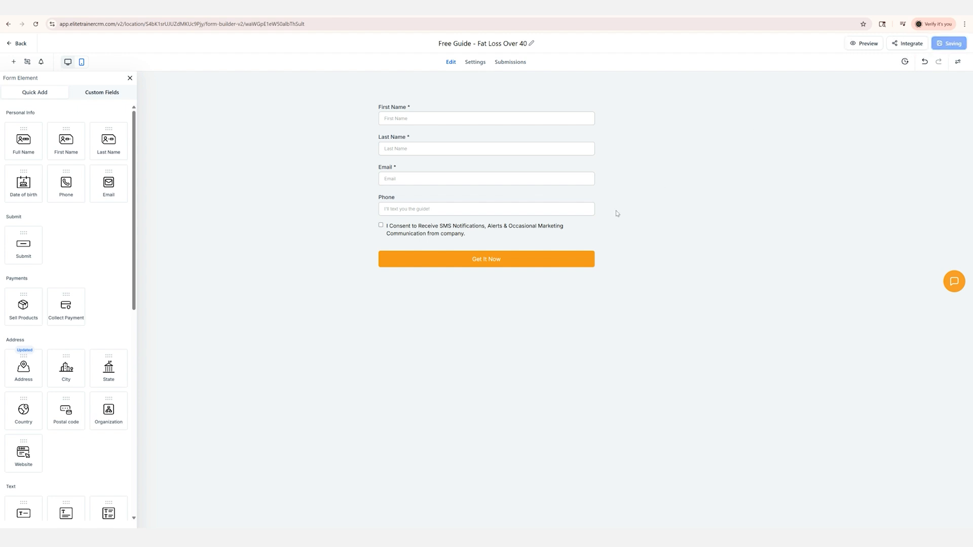
pyautogui.click(9, 47)
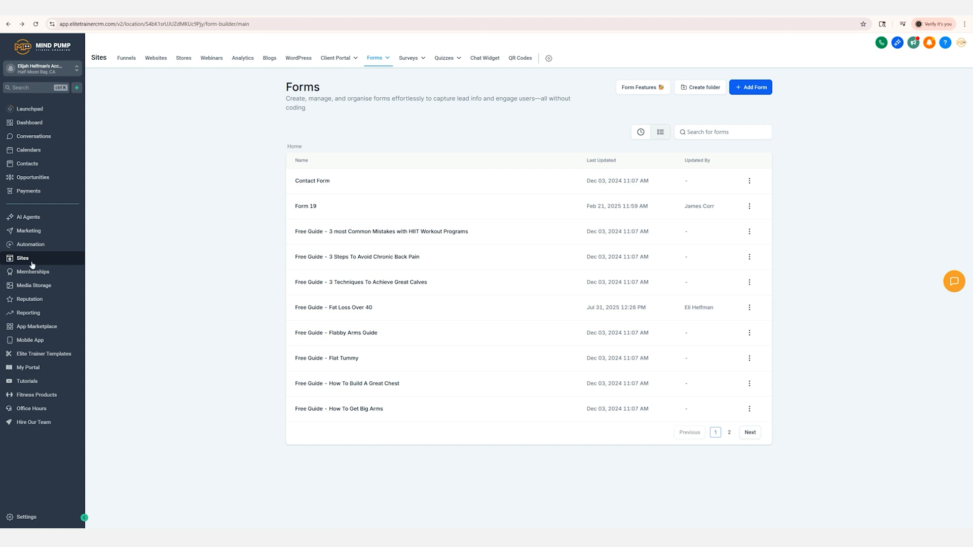
# Open the "1 on 1 Coaching" page of the Mind Pump Trainer website for editing
pyautogui.click(153, 61)
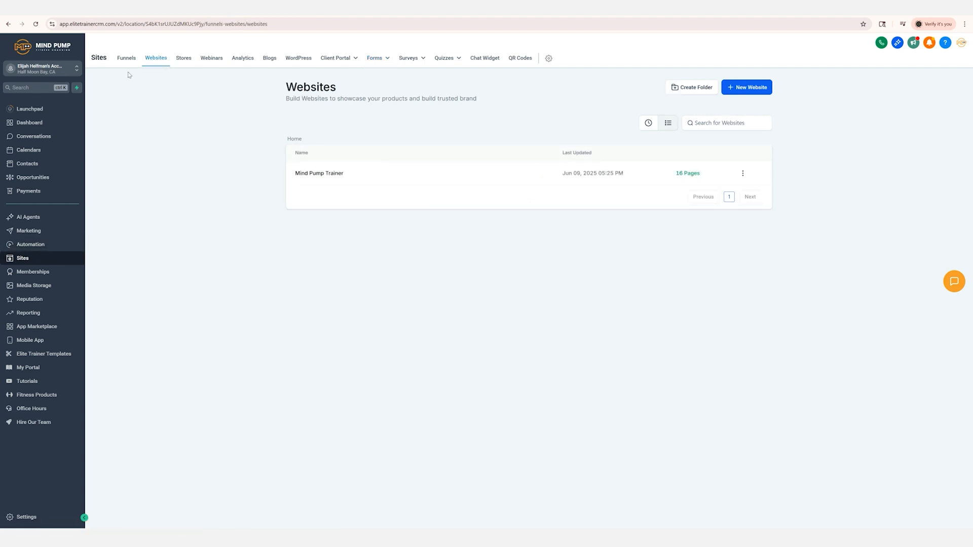
pyautogui.click(315, 172)
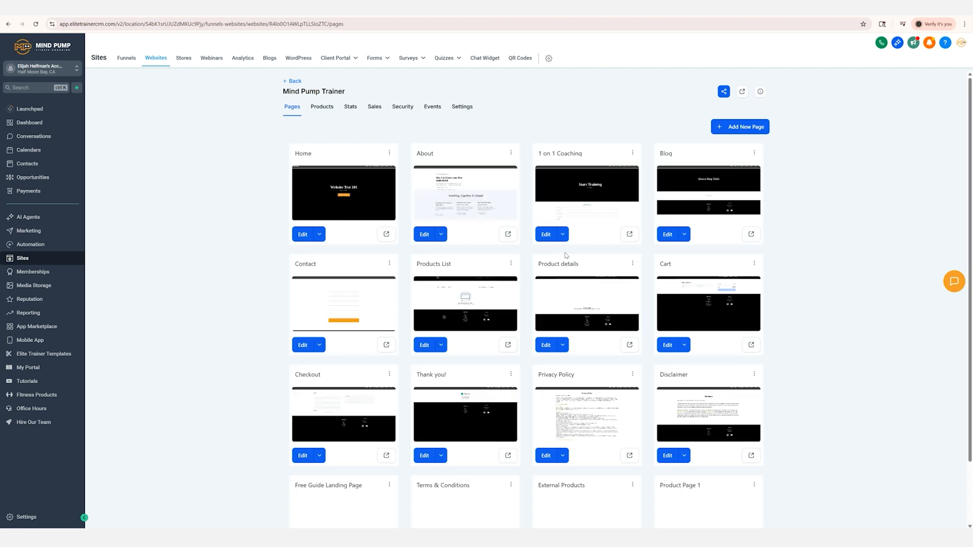
pyautogui.click(546, 235)
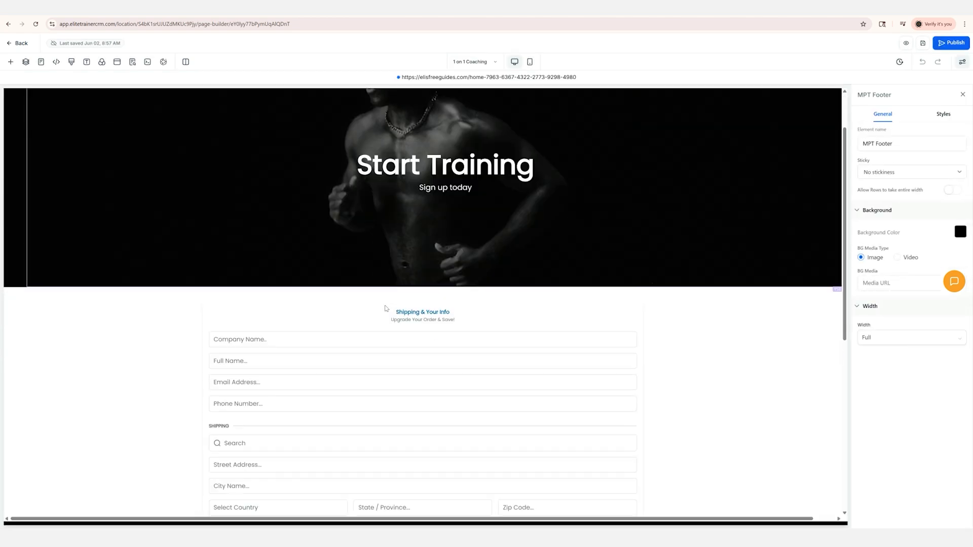
# Add a Form element below the "Sign up today" text, using the "Free Guide - Fat Loss Over 40" form
pyautogui.scroll(10, 386, 308)
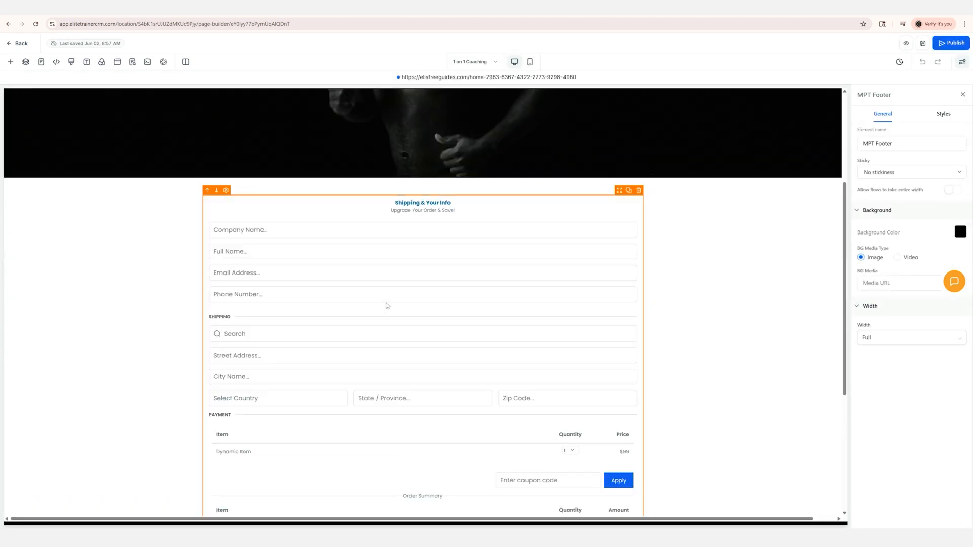
pyautogui.click(10, 61)
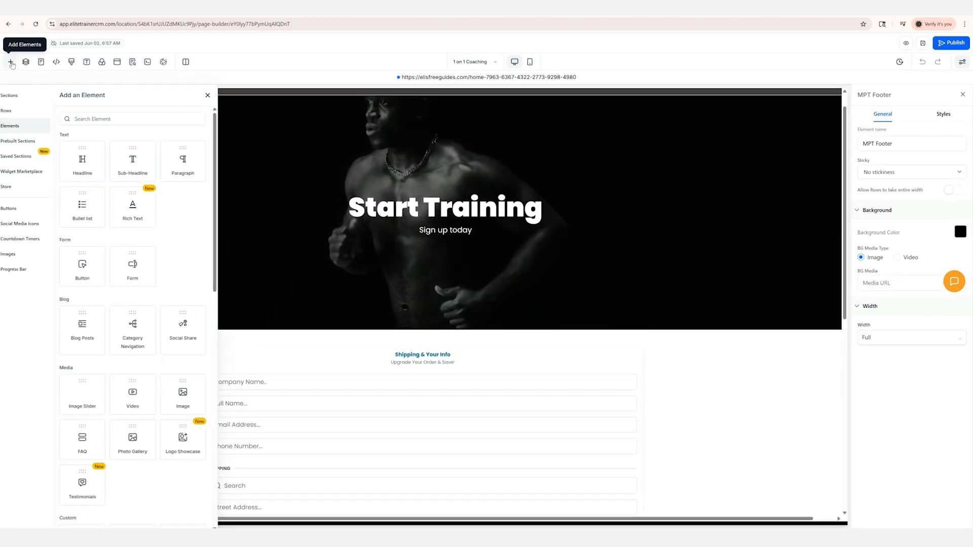
pyautogui.click(98, 118)
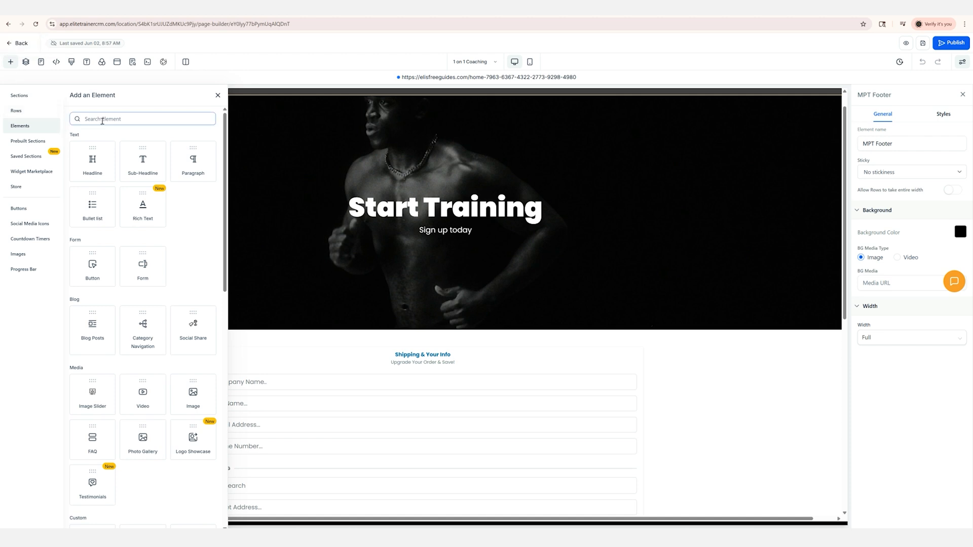
pyautogui.write('form')
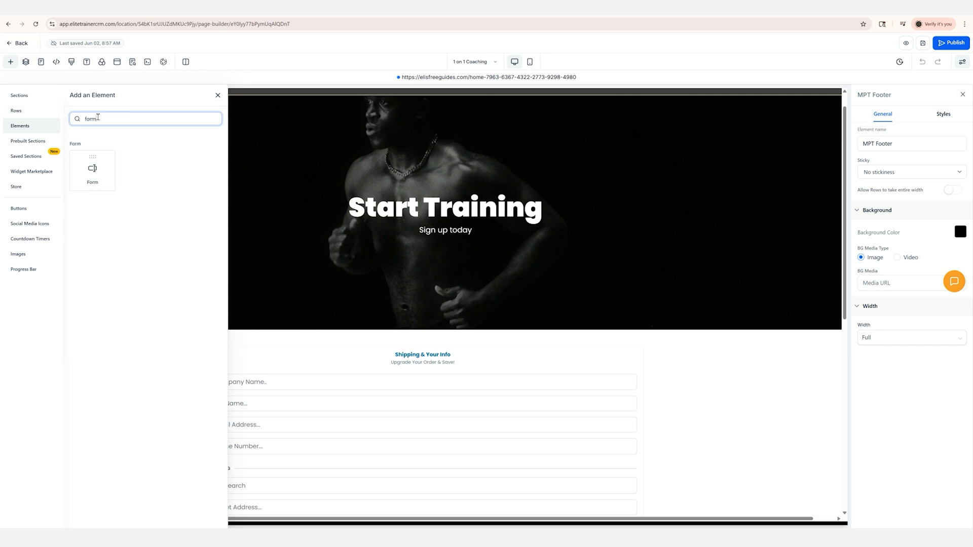
pyautogui.moveTo(93, 167); pyautogui.dragTo(374, 287)
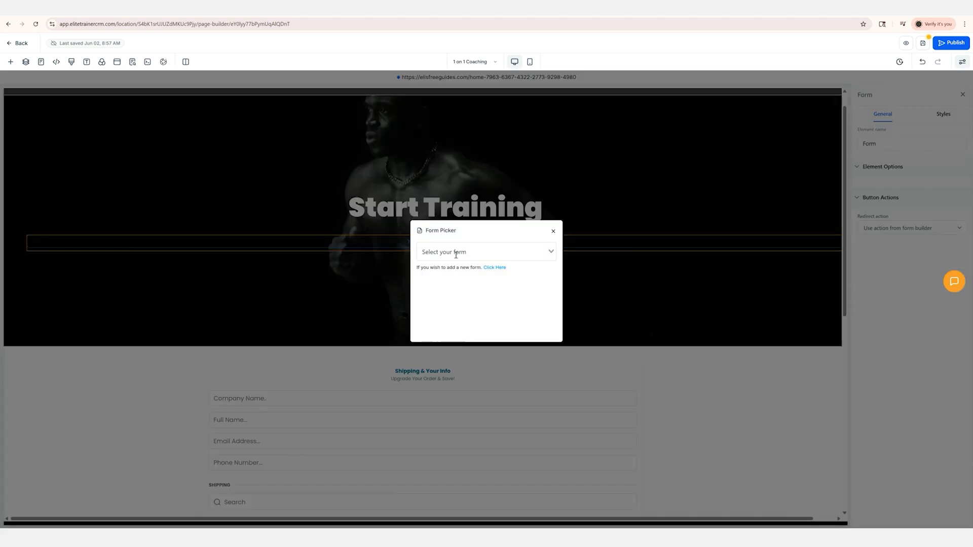
pyautogui.click(455, 255)
pyautogui.write('over 40')
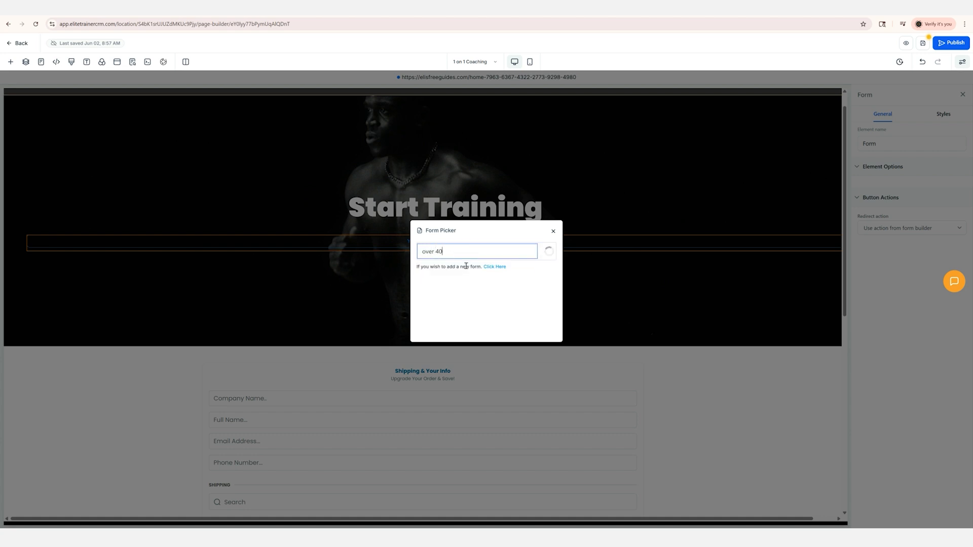
pyautogui.click(468, 270)
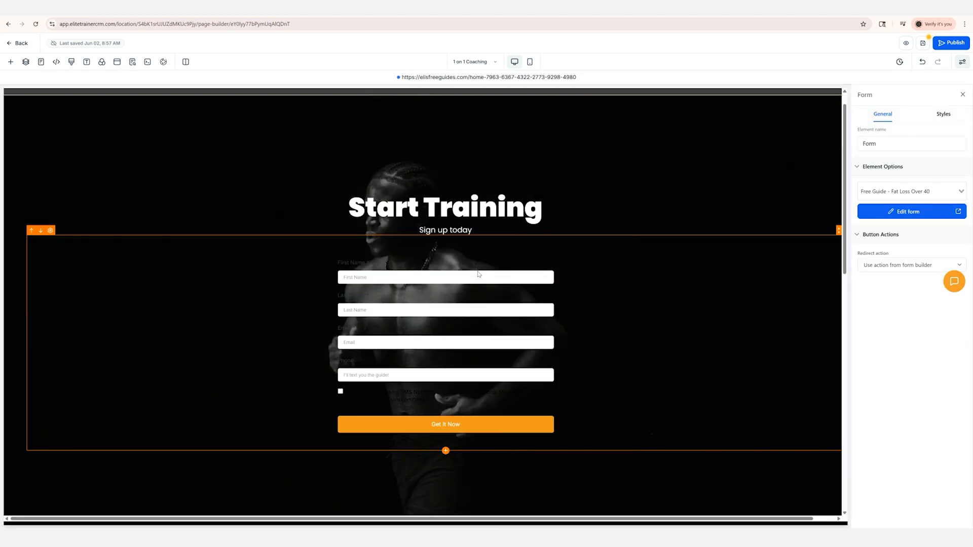
# Move the form out of the Start Training hero section to just above the "Shipping & Your Info" order form
pyautogui.scroll(-3, 291, 189)
pyautogui.scroll(2, 423, 257)
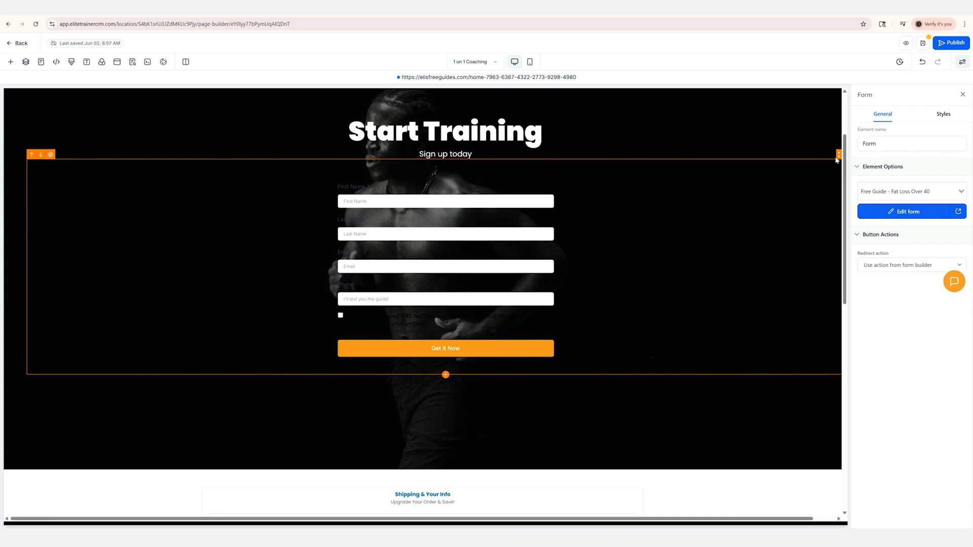
pyautogui.moveTo(835, 158); pyautogui.dragTo(480, 233)
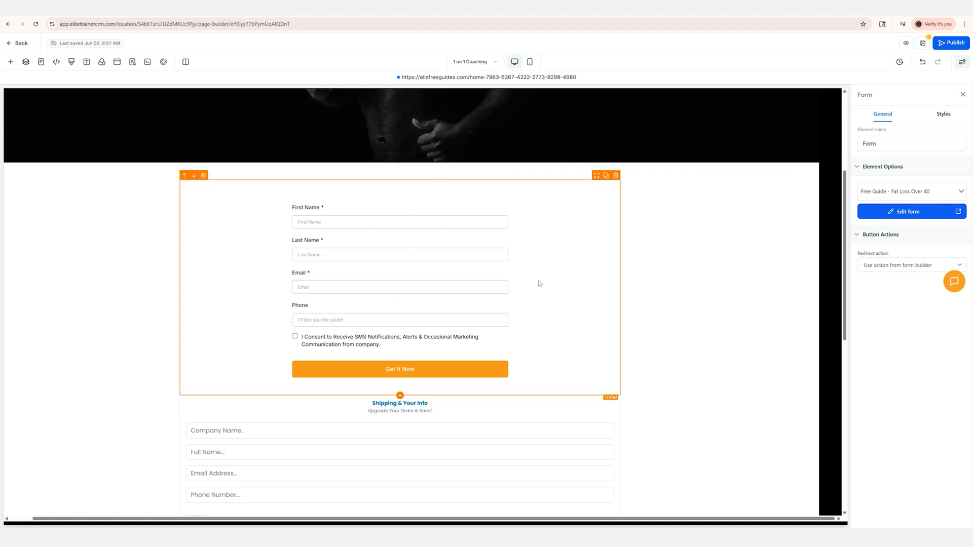
# Check the form's redirect action options, and leave the page editor without saving the changes
pyautogui.click(884, 265)
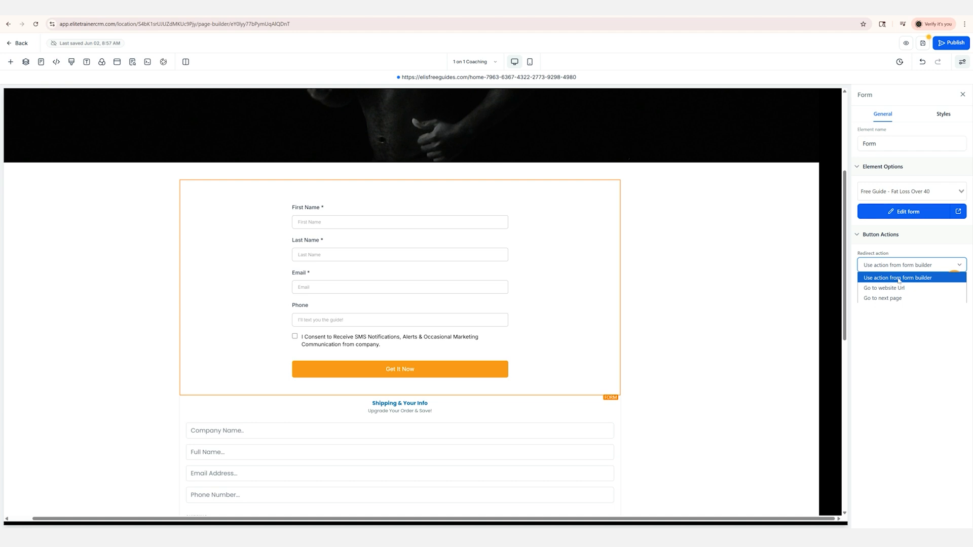
pyautogui.click(883, 298)
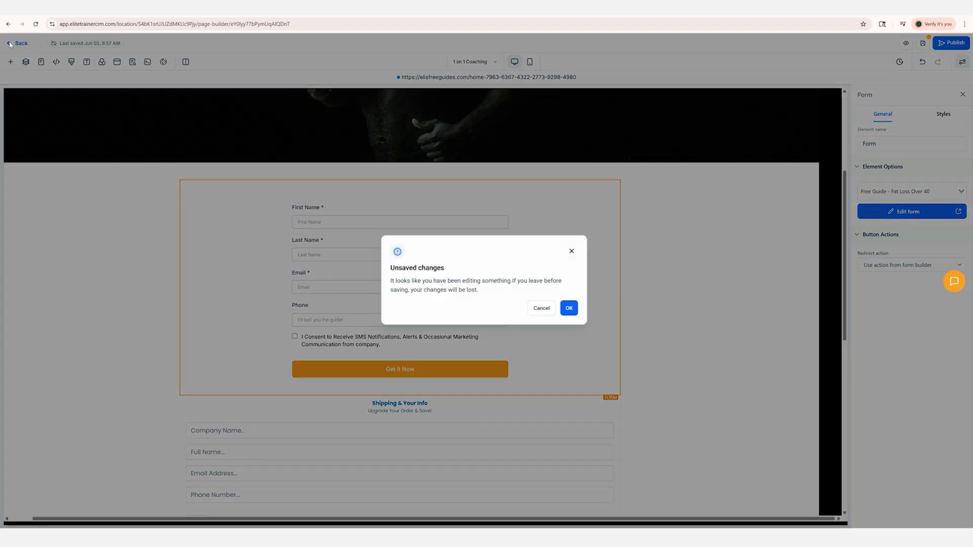
pyautogui.click(571, 310)
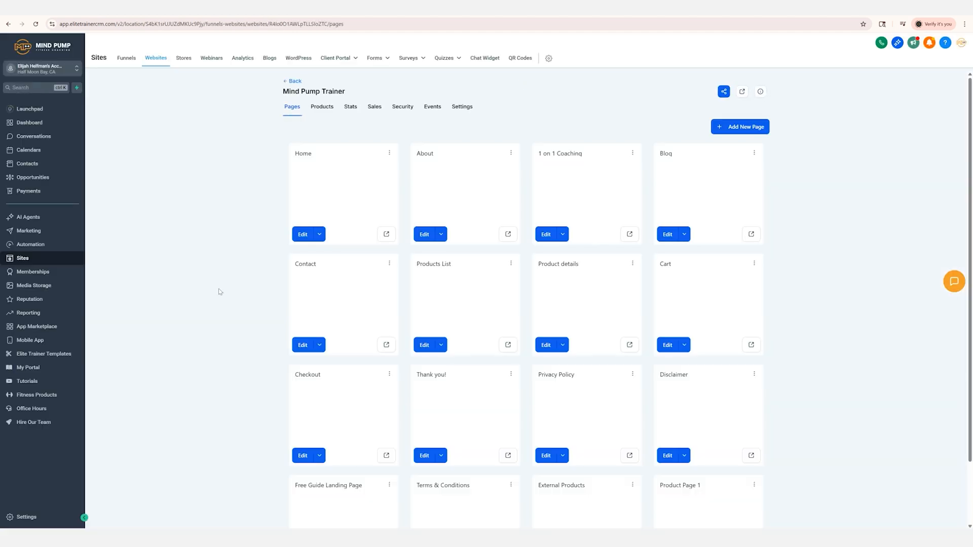
# Create a new automation workflow from scratch
pyautogui.click(32, 244)
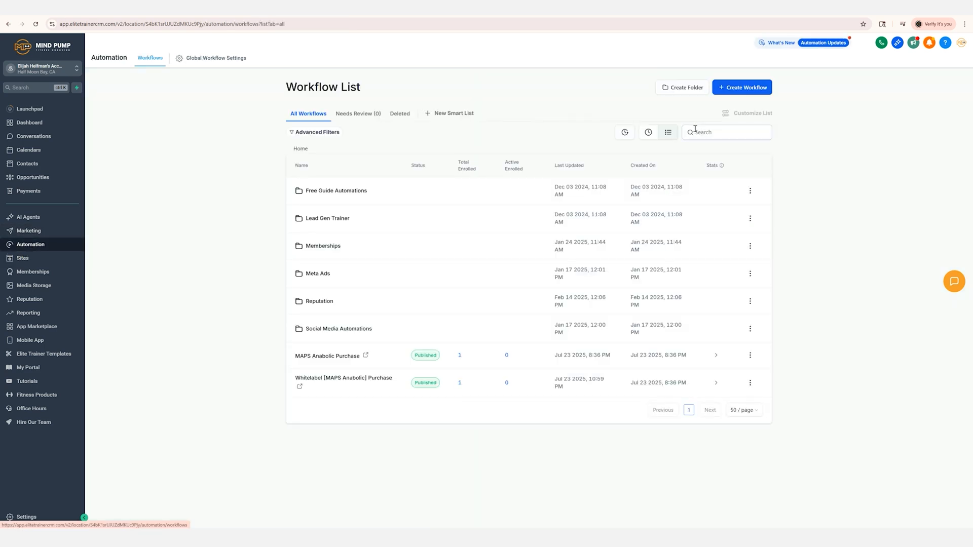
pyautogui.click(739, 92)
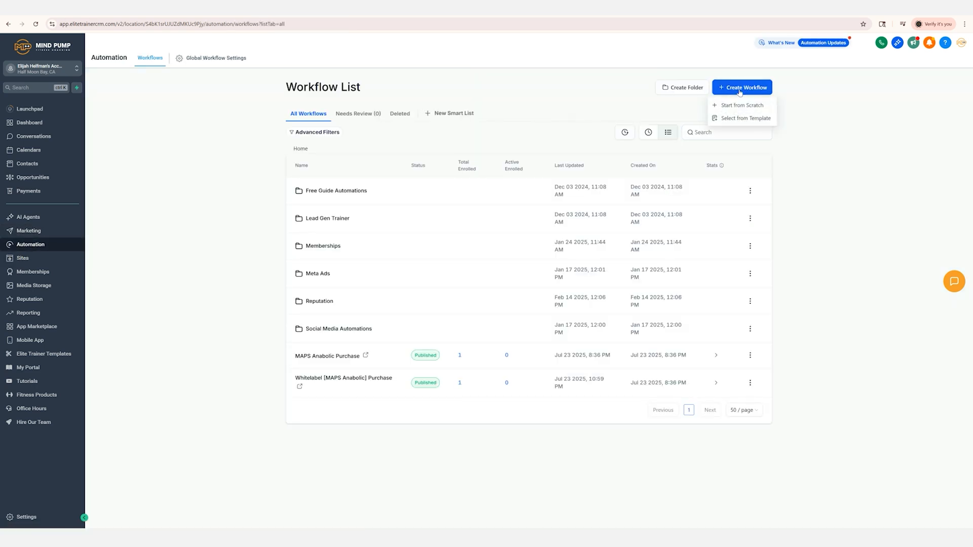
pyautogui.click(735, 106)
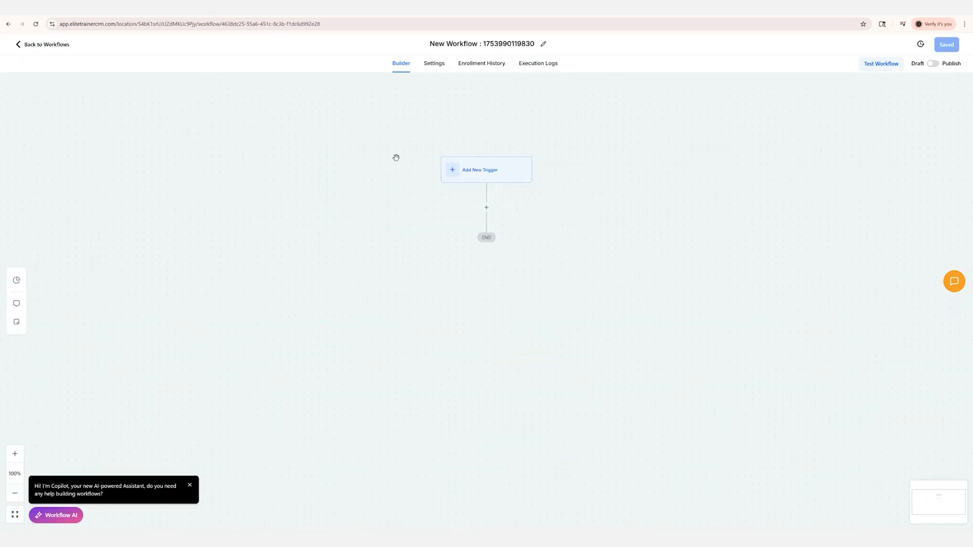
# Rename the workflow "Free Guide - Lose Fat Over 40" and dismiss the Copilot assistant message
pyautogui.click(475, 43)
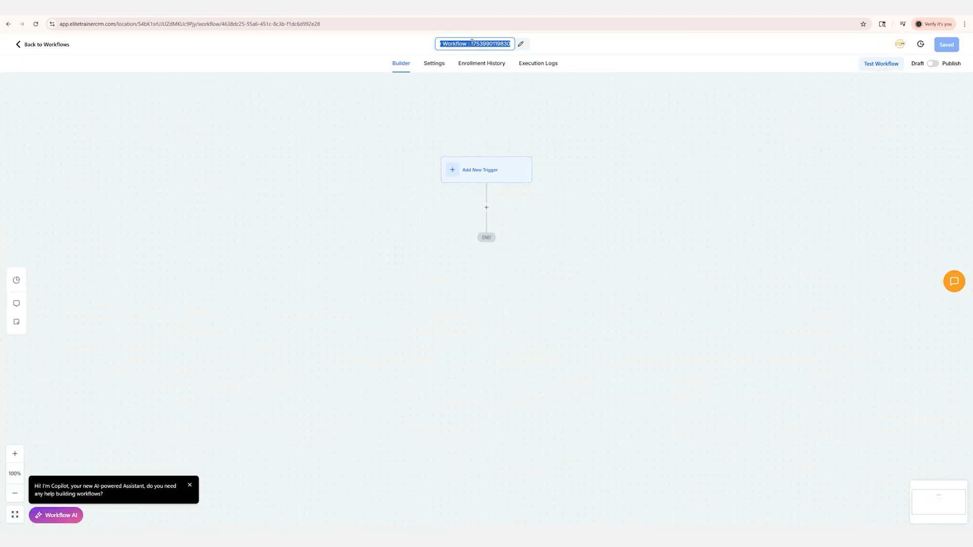
pyautogui.write('Free Gu')
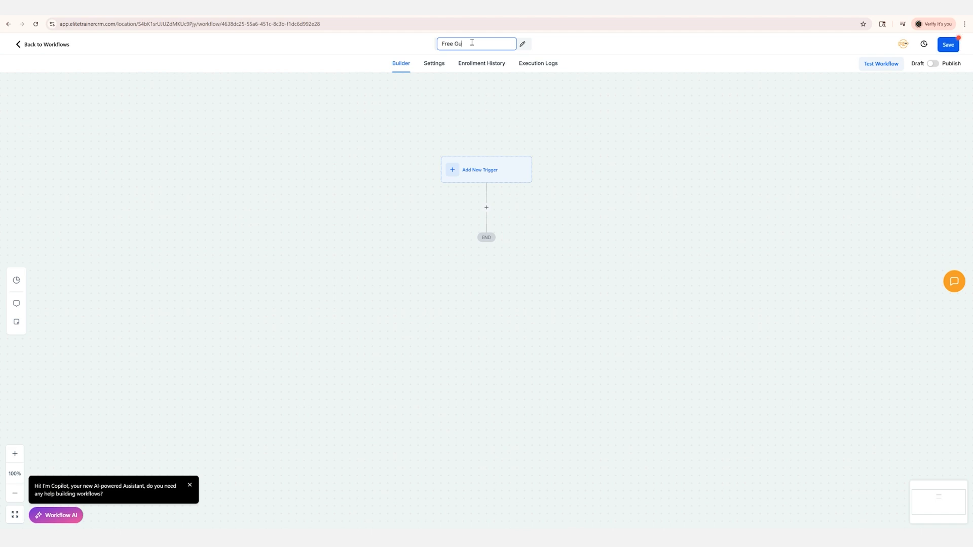
pyautogui.write('ide - Lose Fat Over 40')
pyautogui.click(189, 485)
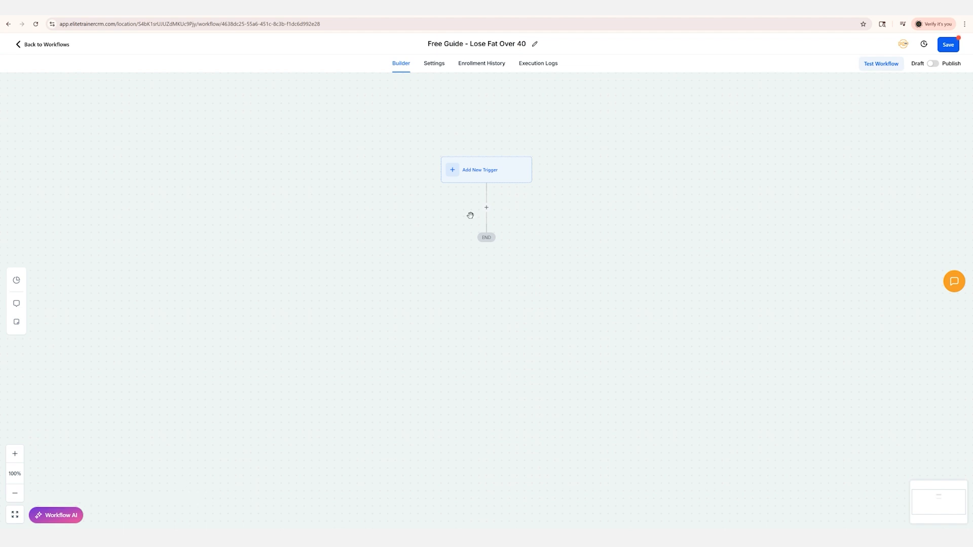
# Add a new workflow trigger of the Form Submitted type
pyautogui.click(464, 173)
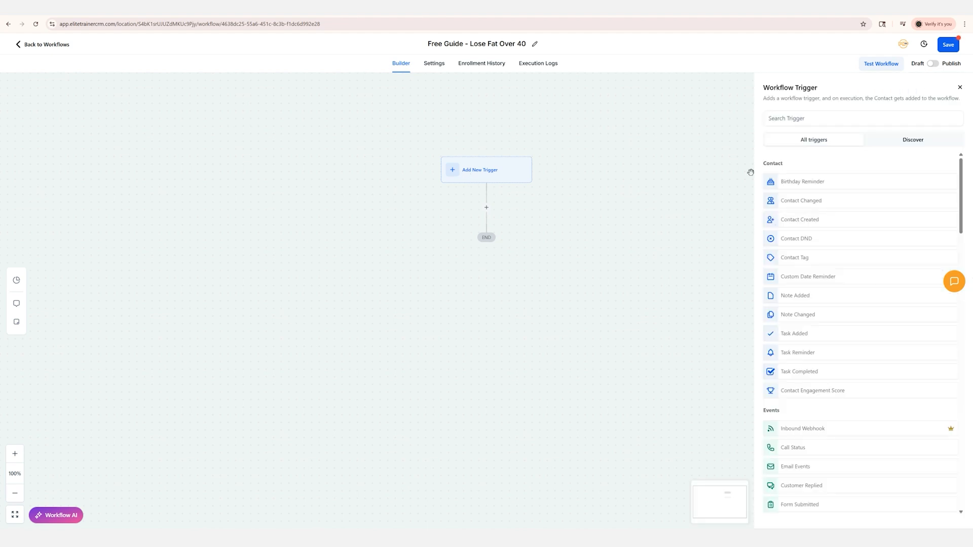
pyautogui.click(797, 117)
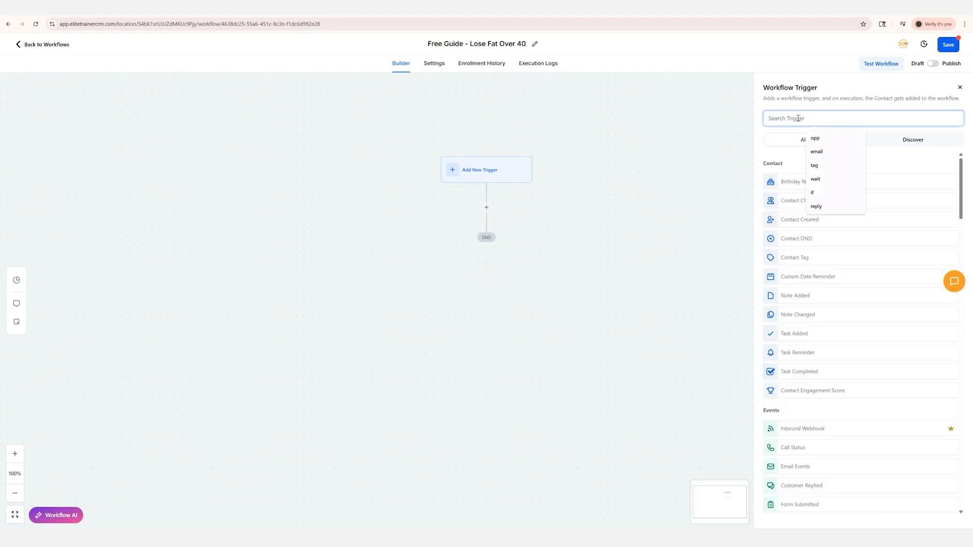
pyautogui.write('form')
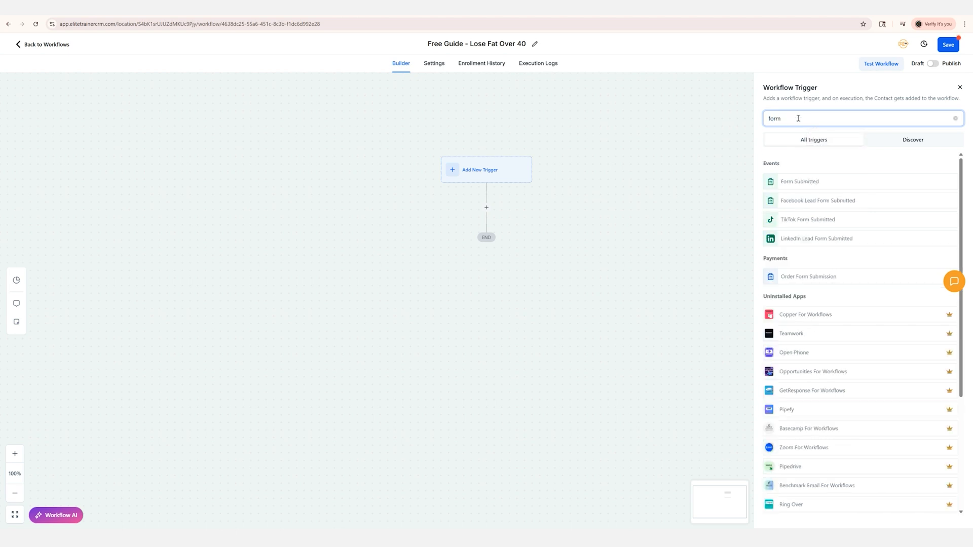
pyautogui.click(797, 183)
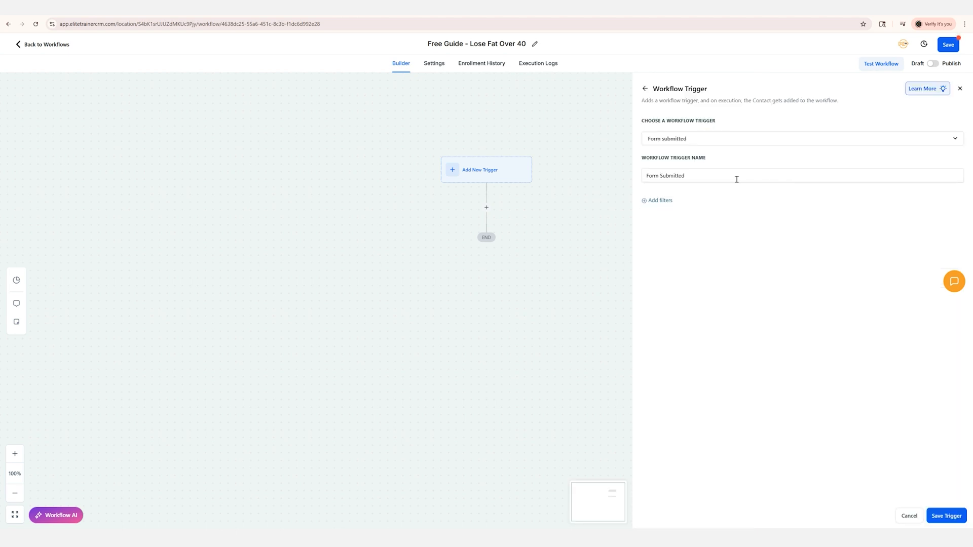
# Filter the trigger so the form is "Free Guide - Fat Loss Over 40", save it, and switch the workflow from Draft to Publish
pyautogui.click(658, 202)
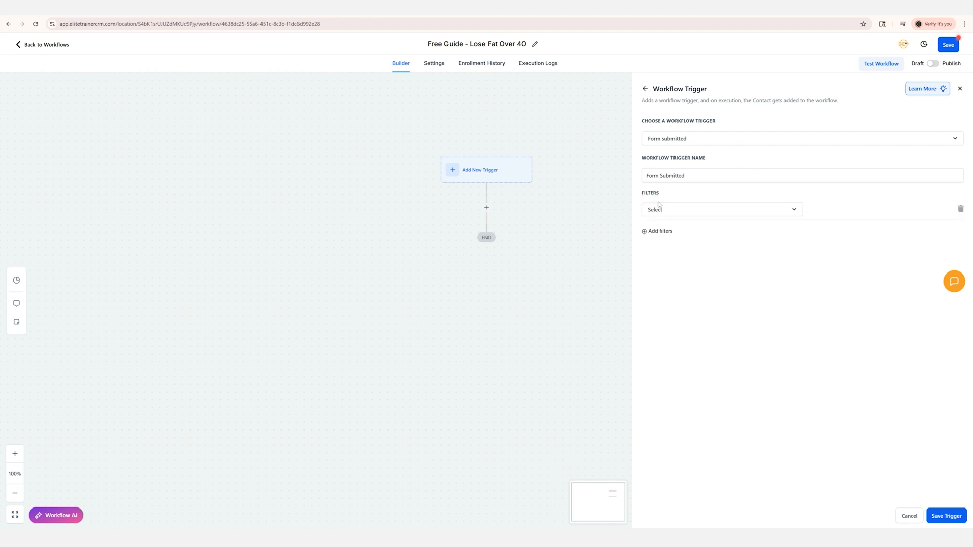
pyautogui.click(684, 212)
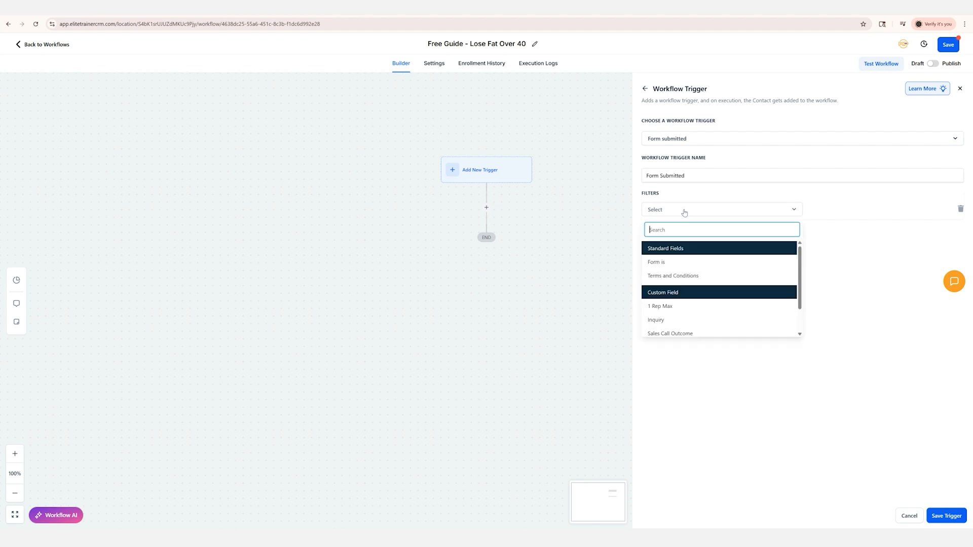
pyautogui.click(665, 264)
pyautogui.click(833, 211)
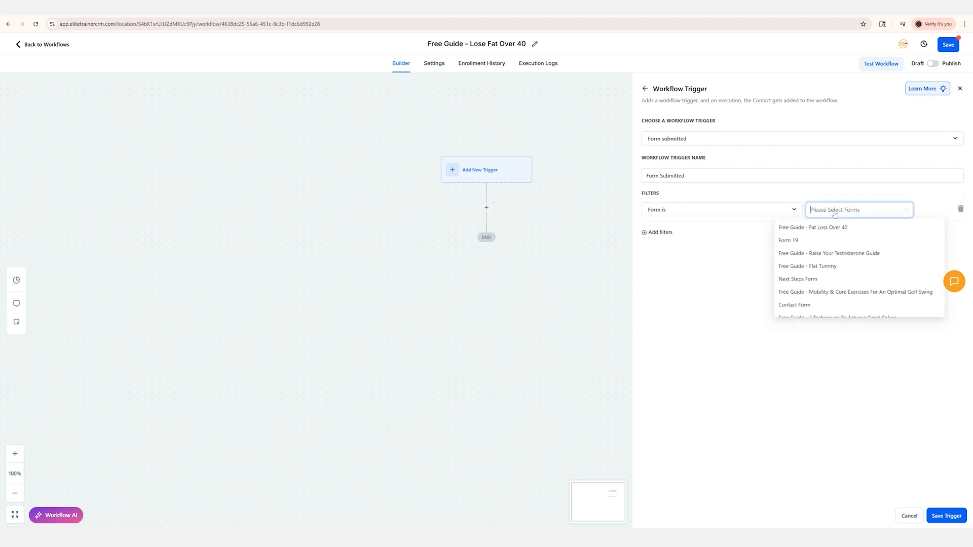
pyautogui.click(810, 230)
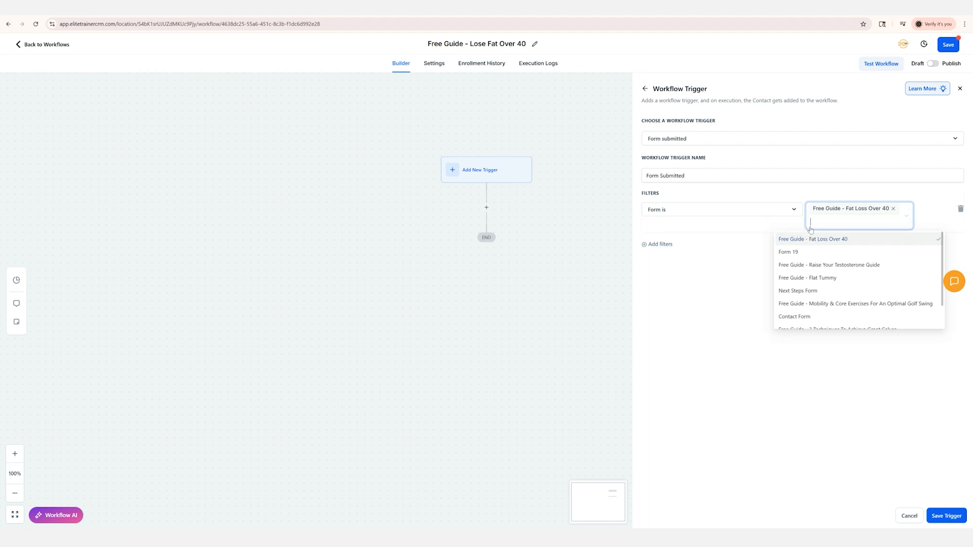
pyautogui.click(748, 233)
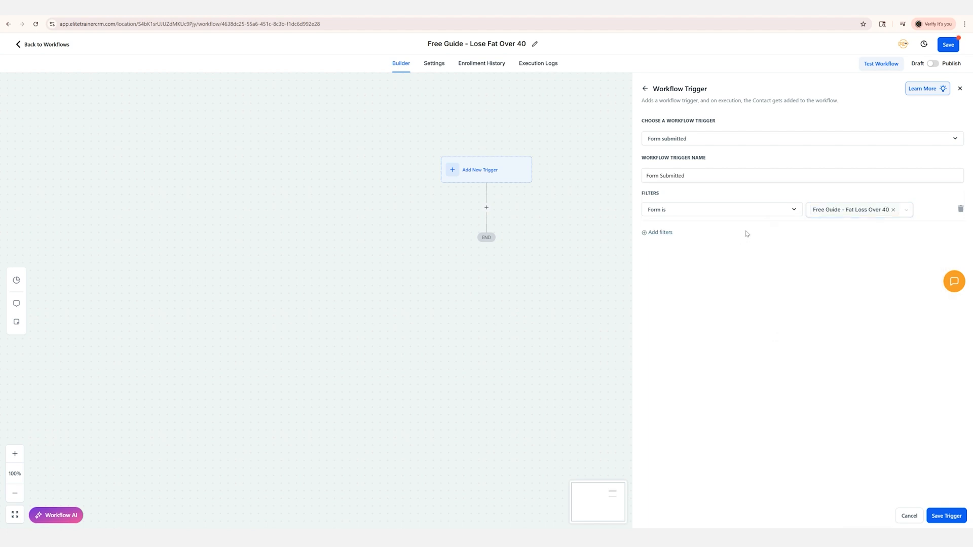
pyautogui.click(946, 516)
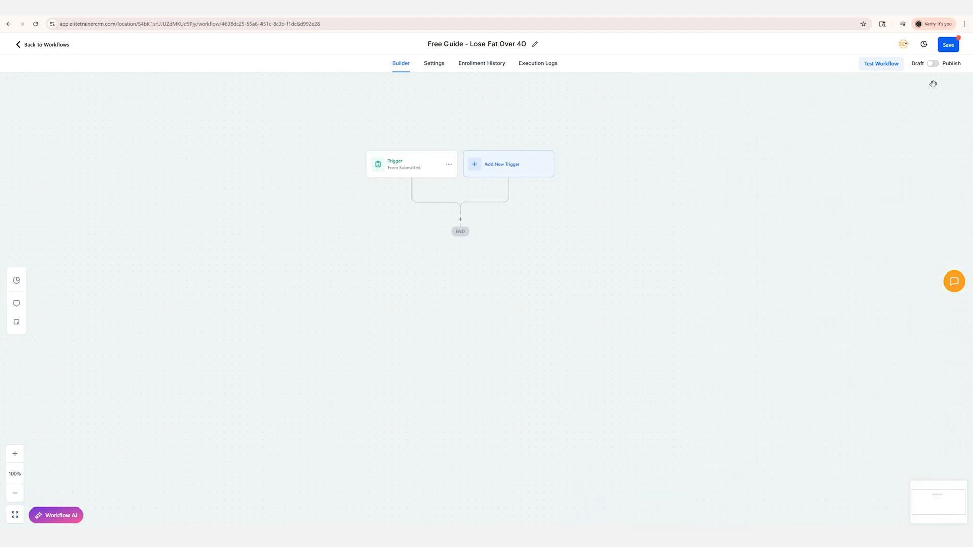
pyautogui.click(932, 64)
# Add an Add Contact Tag action after the trigger with a new tag "fat loss over 40 guide", and save the action
pyautogui.click(460, 220)
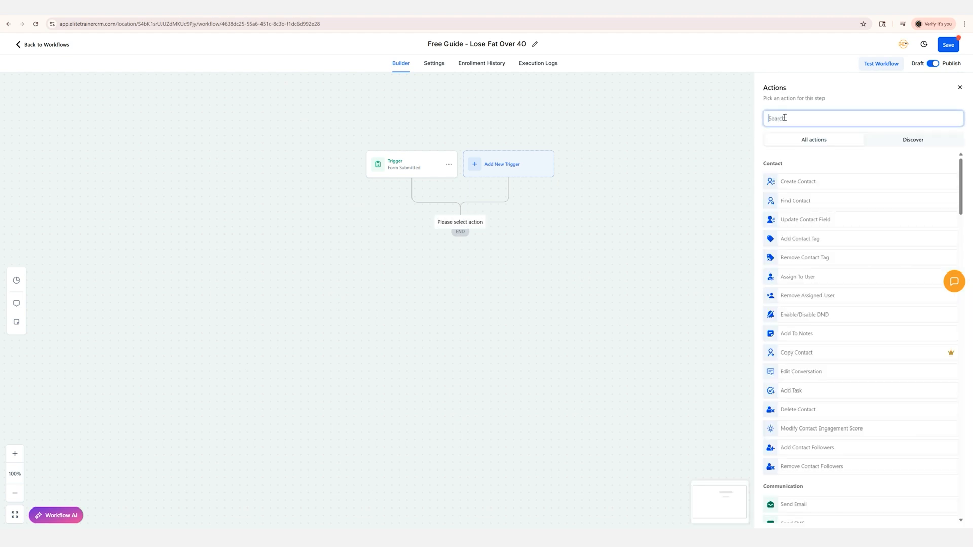
pyautogui.write('tag')
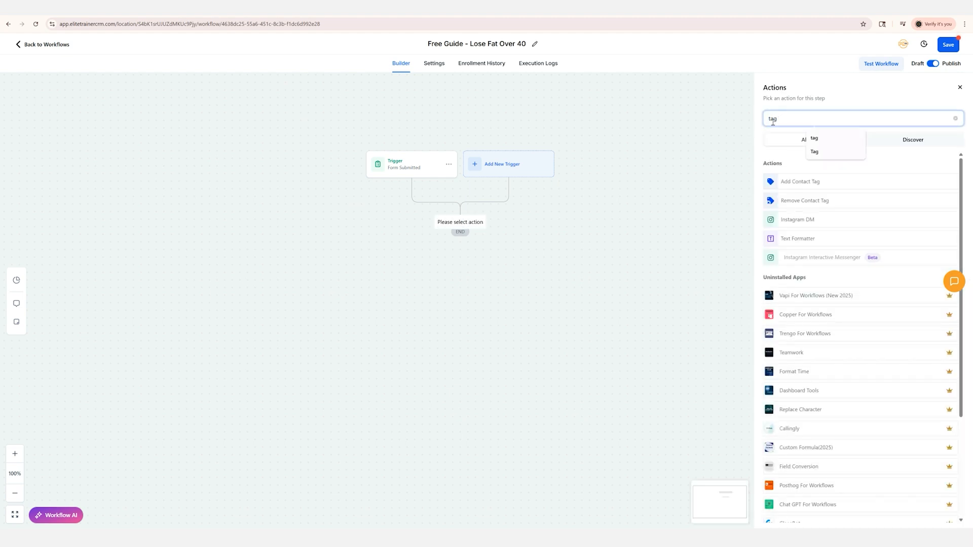
pyautogui.click(808, 182)
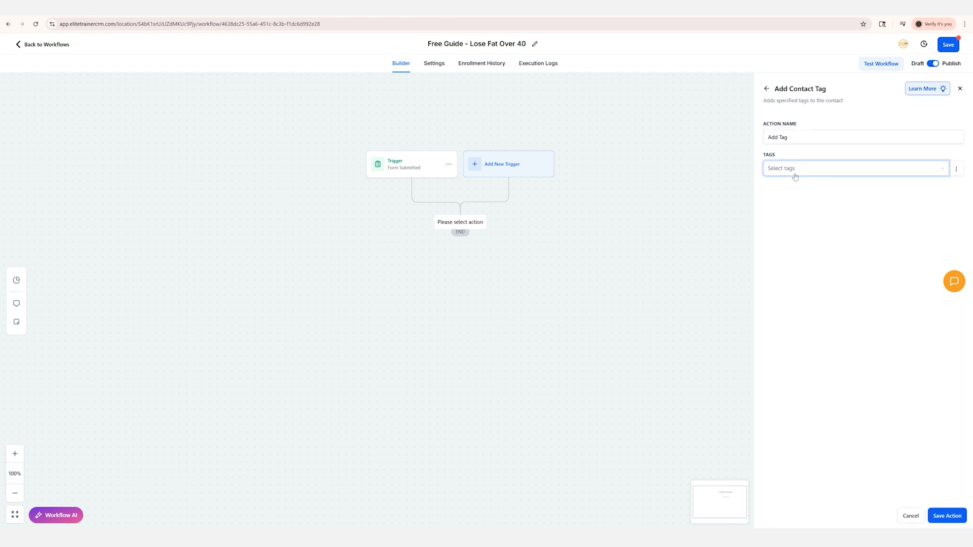
pyautogui.click(794, 173)
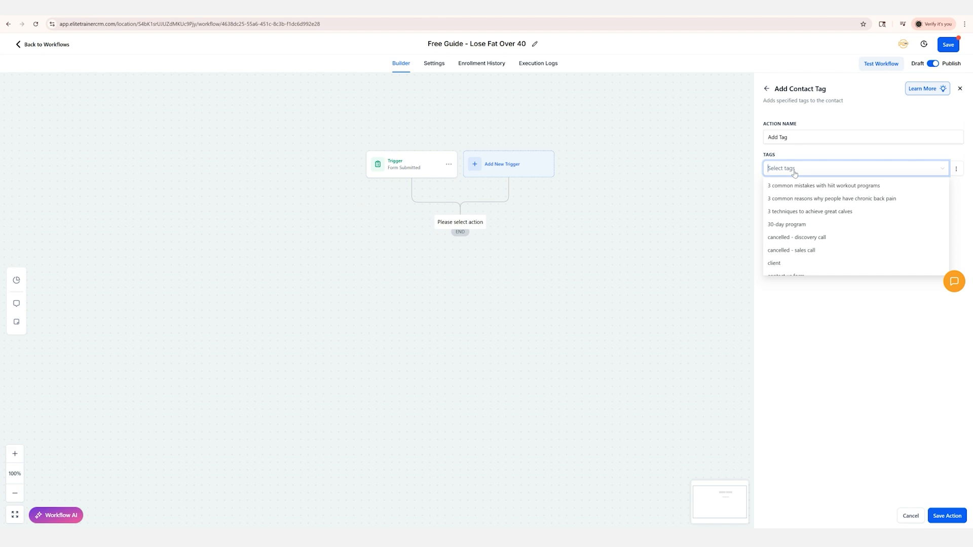
pyautogui.write('Fat Los')
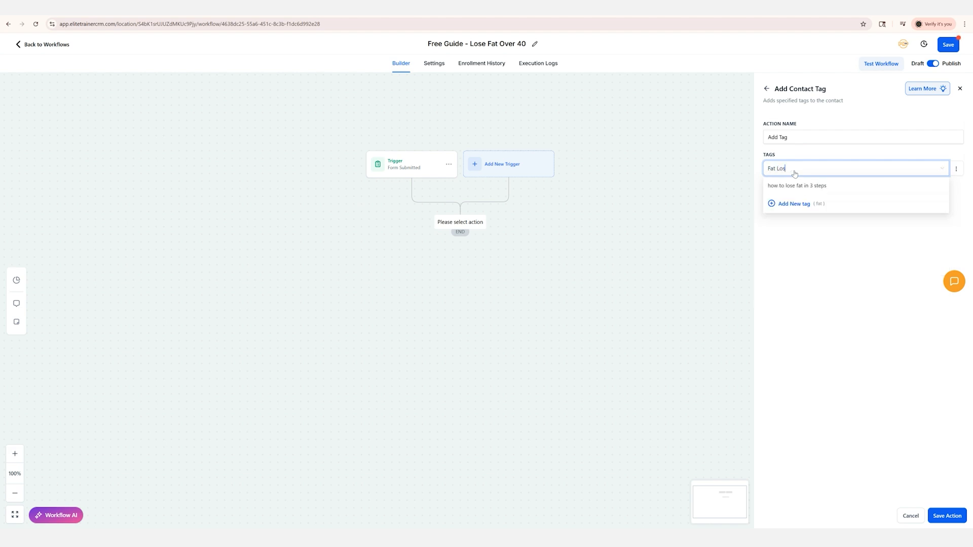
pyautogui.write('s Over 40 Guide')
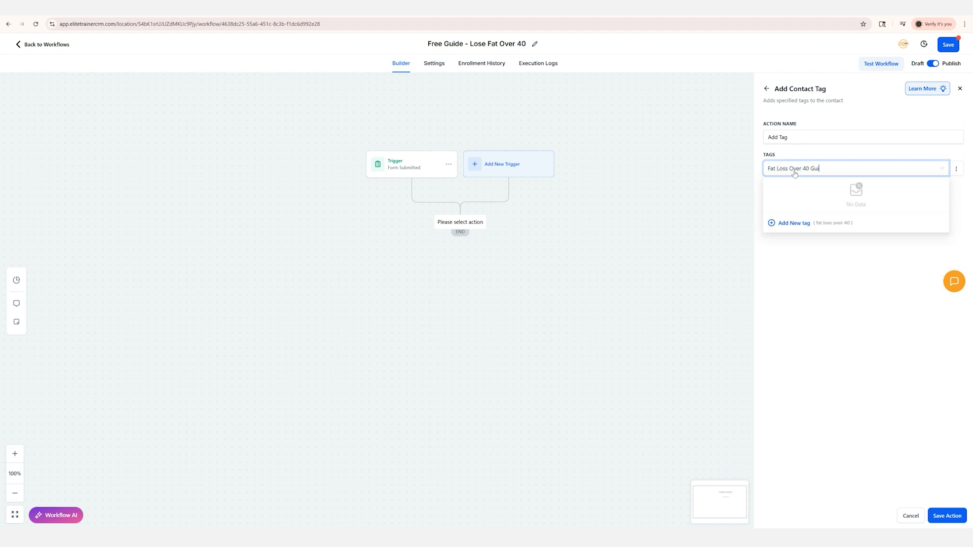
pyautogui.click(790, 225)
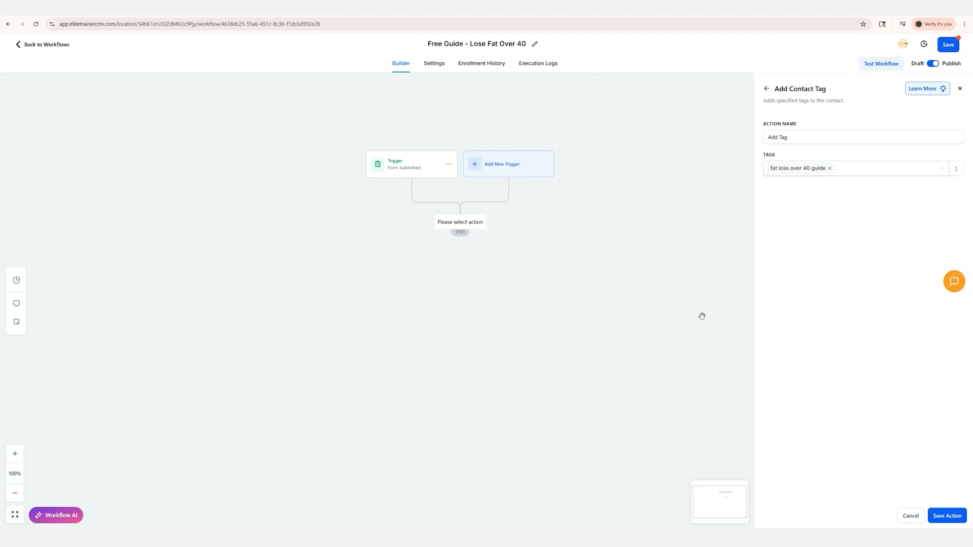
pyautogui.click(946, 515)
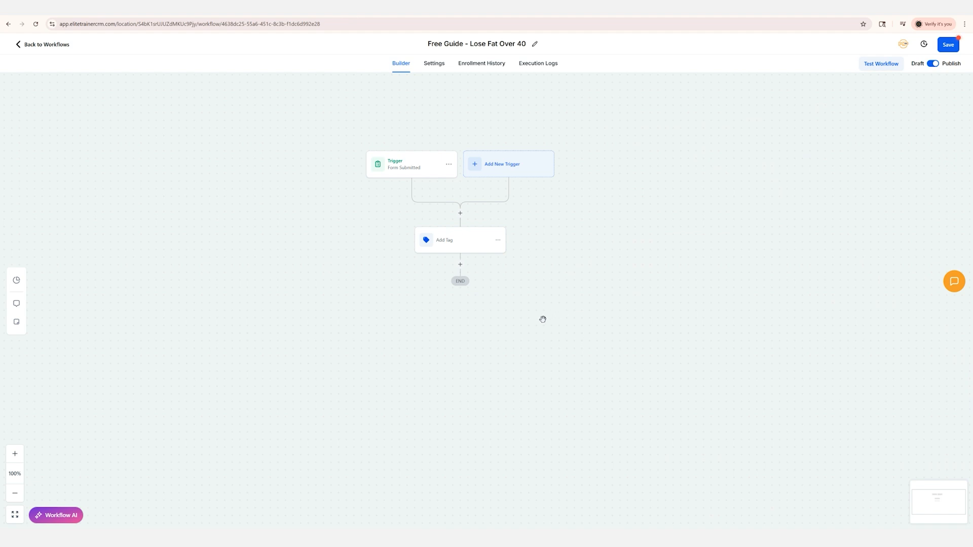
# Add a Send Email action below the Add Tag step and name it "Free Guide Emailed"
pyautogui.click(460, 264)
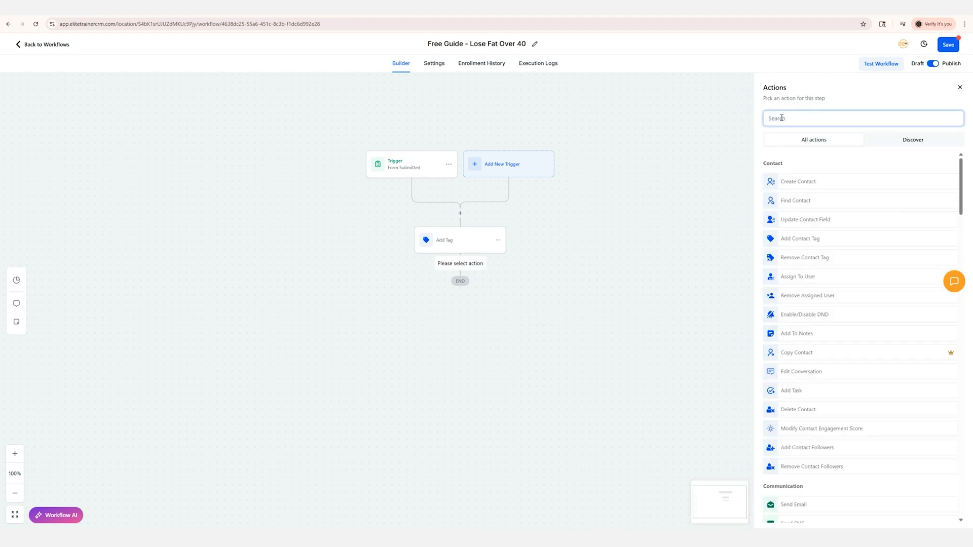
pyautogui.write('email')
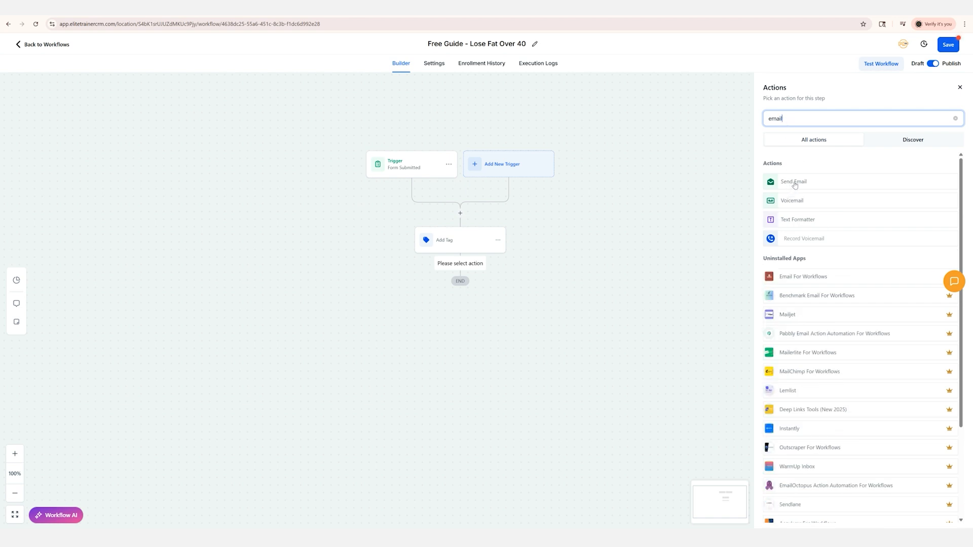
pyautogui.click(793, 182)
pyautogui.moveTo(795, 150); pyautogui.dragTo(745, 152)
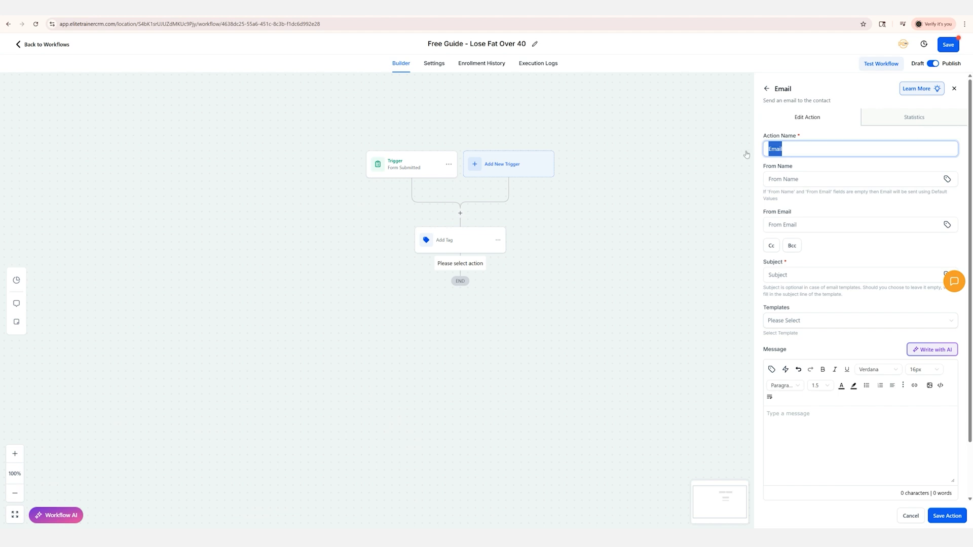
pyautogui.write('Free Guide Emailed')
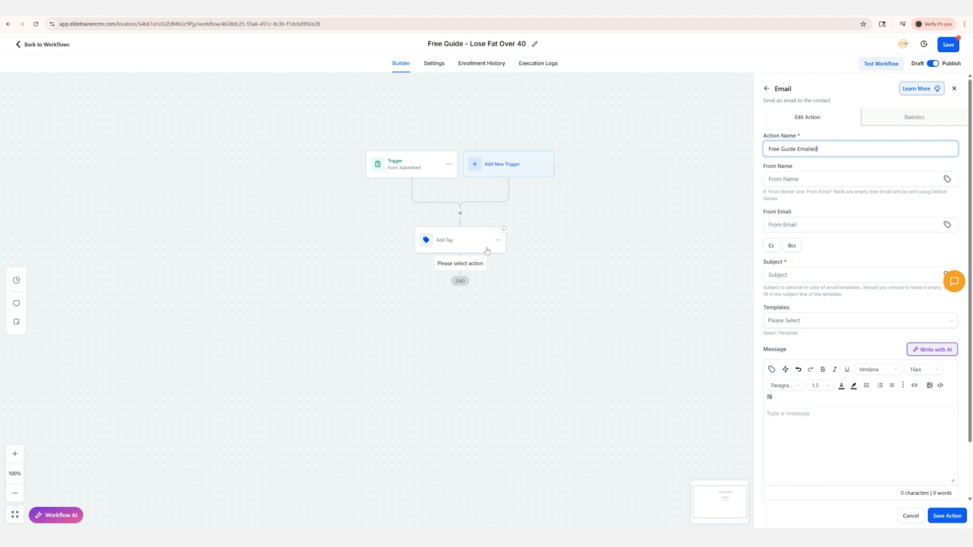
# Set the email's From Name to "Your Business" and fill in the sender's email address
pyautogui.click(787, 181)
pyautogui.write('Your Business')
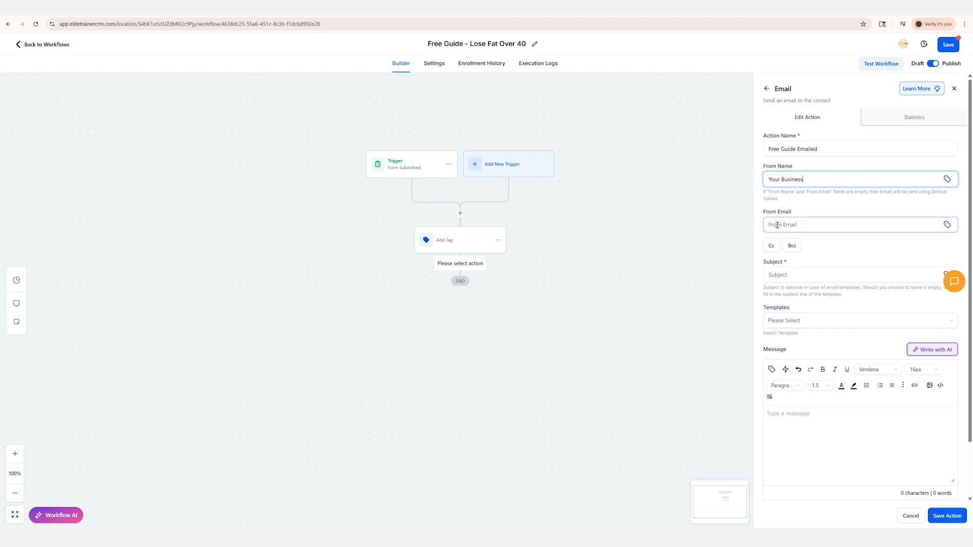
pyautogui.click(777, 225)
pyautogui.write('yournam')
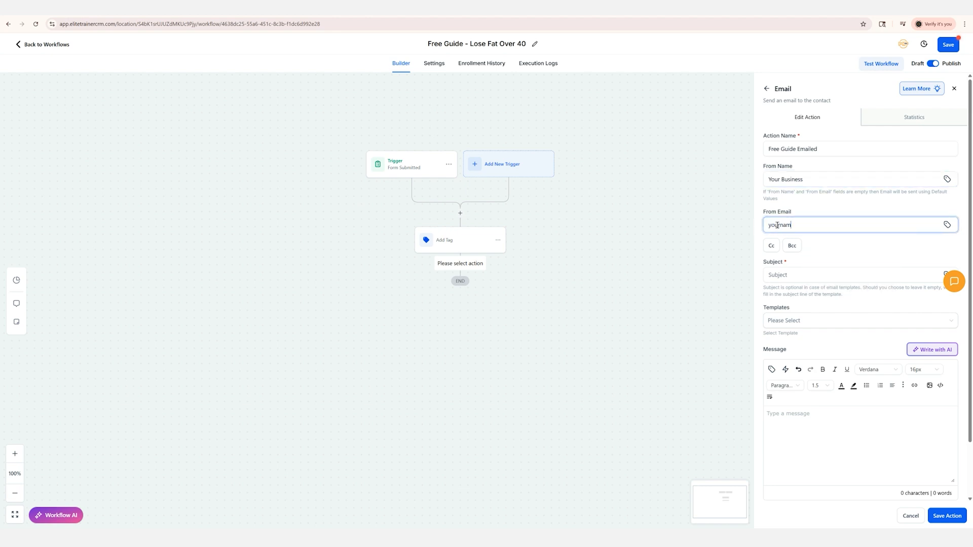
pyautogui.write('e@yourbusiness.com')
# Enter "FREE GUIDE DOWNLOAD: Fat Loss Over 40" as the email subject
pyautogui.click(802, 274)
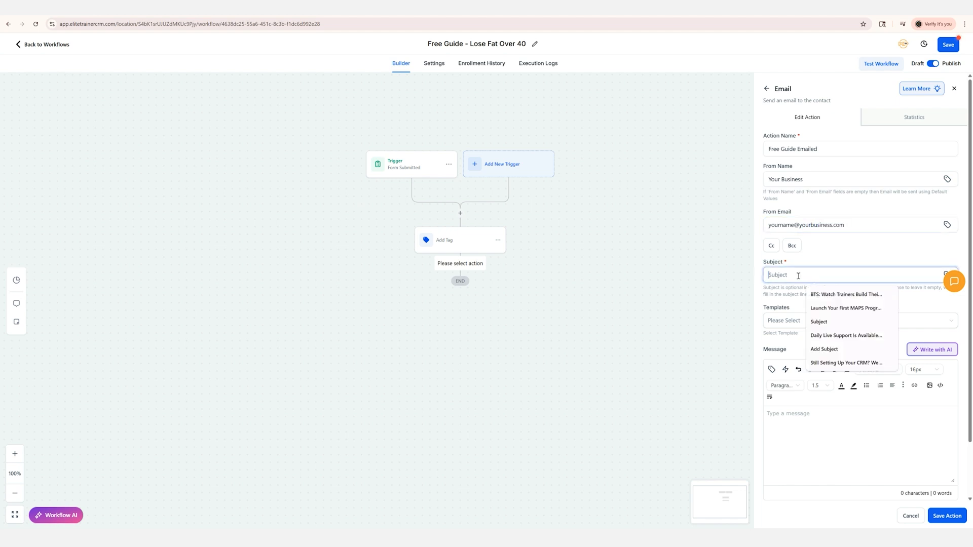
pyautogui.write('FREEGUID')
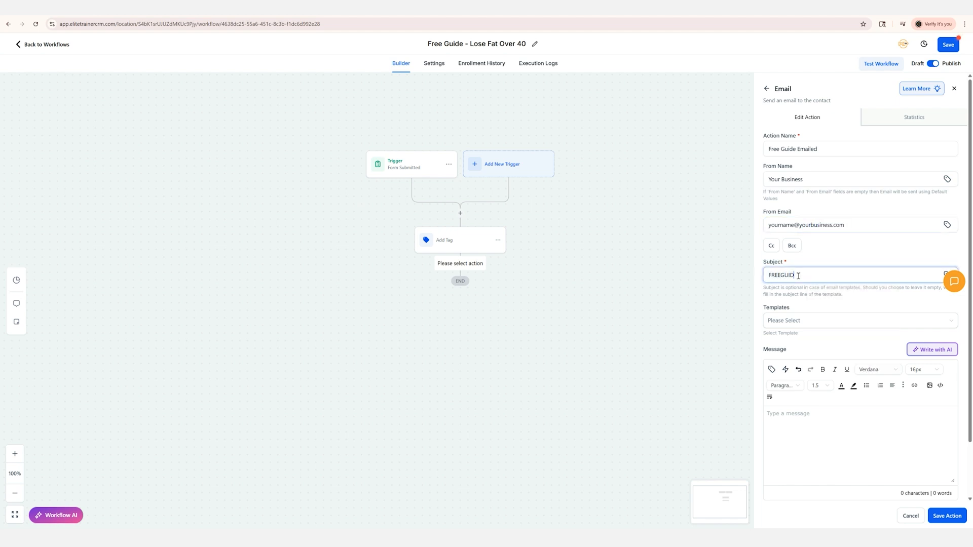
pyautogui.write('E40WNLOAD: Fat Loss Over 40')
pyautogui.click(853, 257)
pyautogui.click(781, 277)
pyautogui.click(798, 275)
pyautogui.click(829, 263)
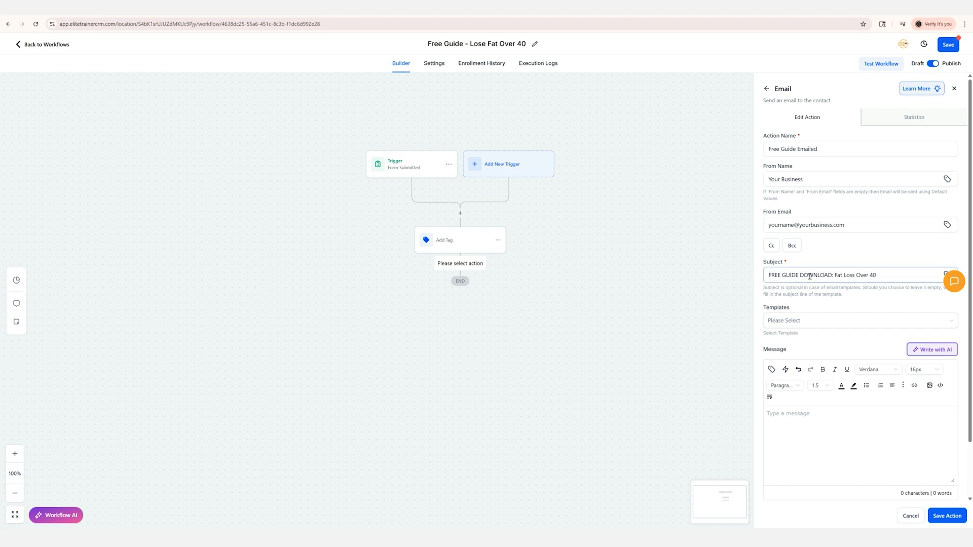
# Look through the available email templates and close the list without choosing one
pyautogui.click(853, 318)
pyautogui.scroll(-1, 853, 318)
pyautogui.click(827, 215)
pyautogui.click(803, 259)
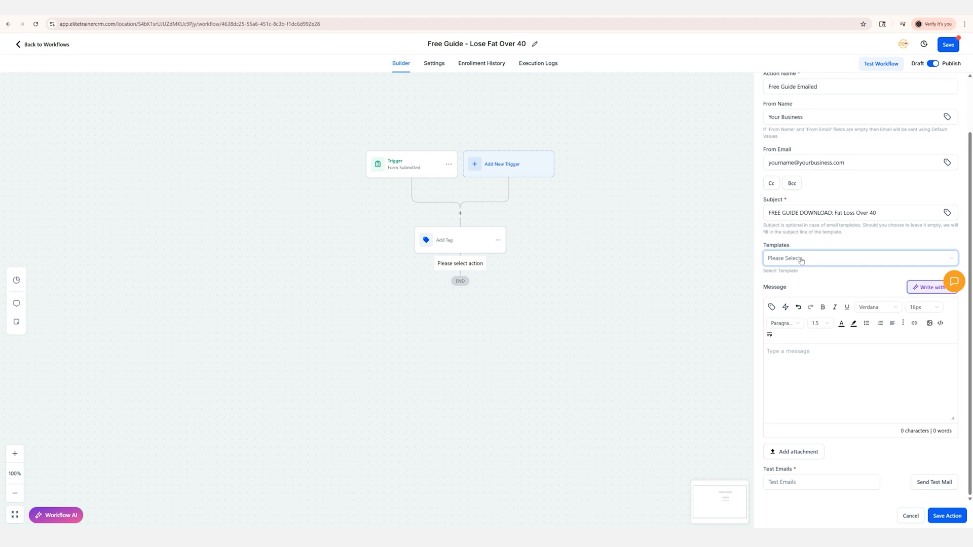
pyautogui.click(801, 259)
pyautogui.scroll(-2, 807, 321)
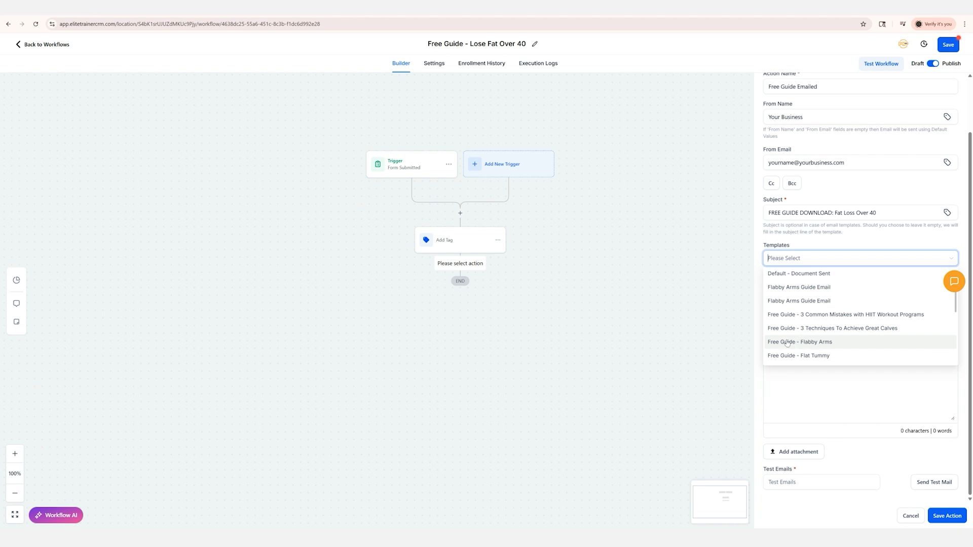
pyautogui.click(809, 245)
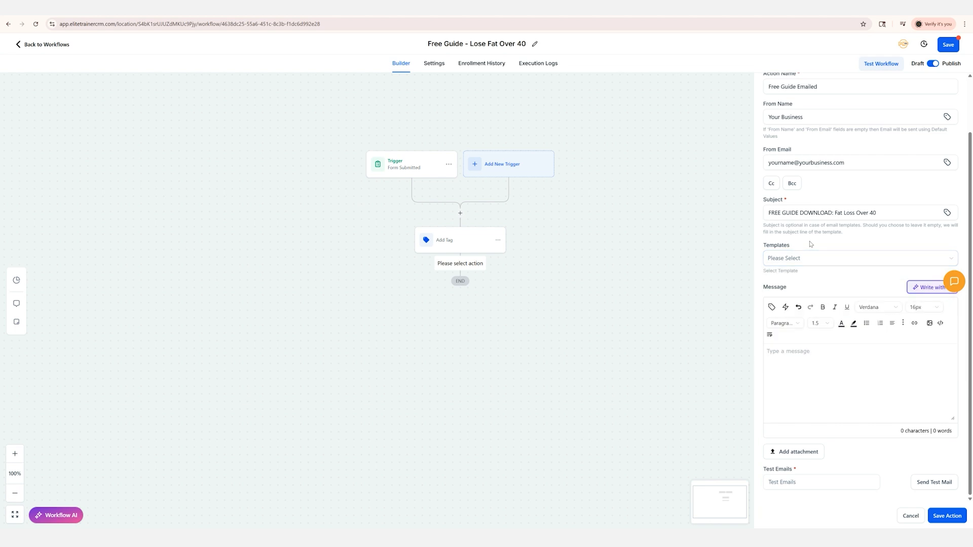
# Begin the email message with the greeting "Hey" followed by the contact's First Name custom value
pyautogui.click(794, 357)
pyautogui.write('Hey')
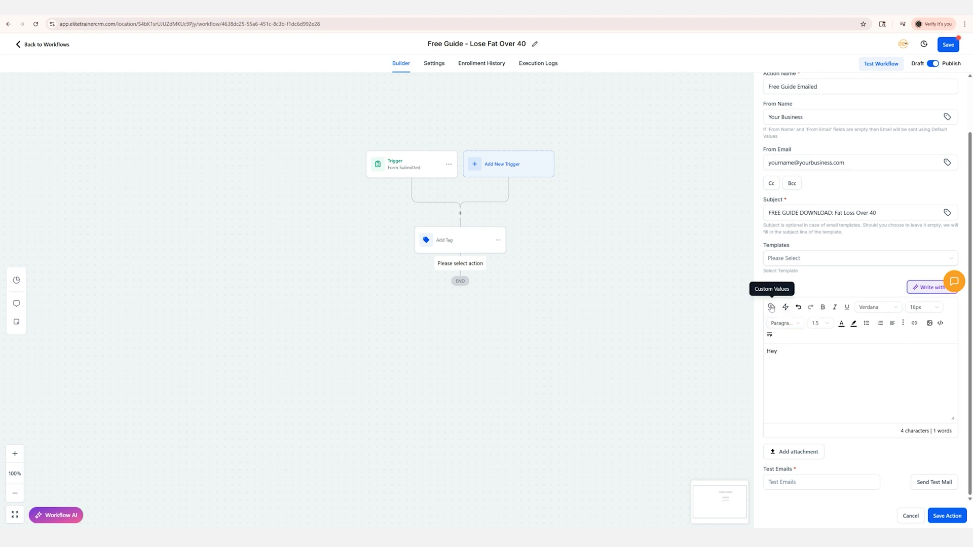
pyautogui.click(771, 307)
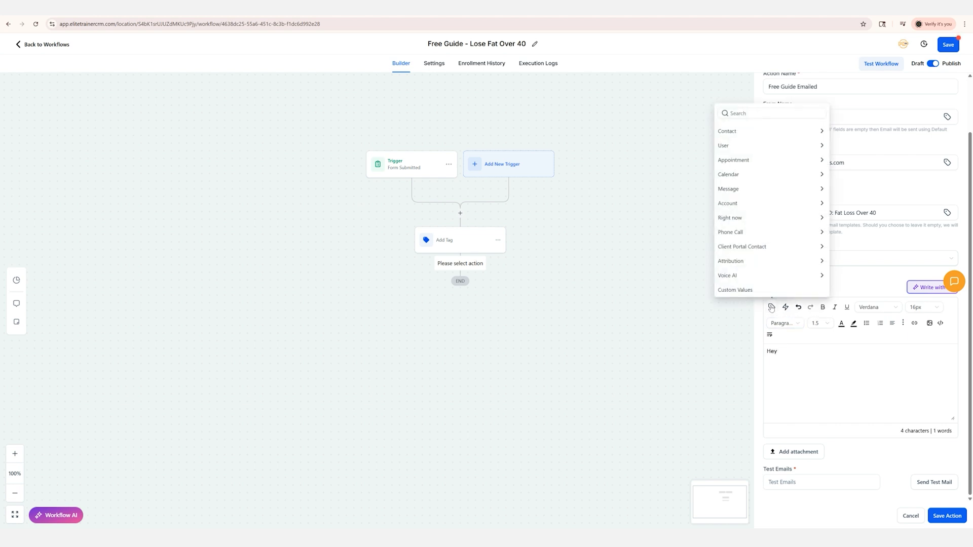
pyautogui.click(767, 134)
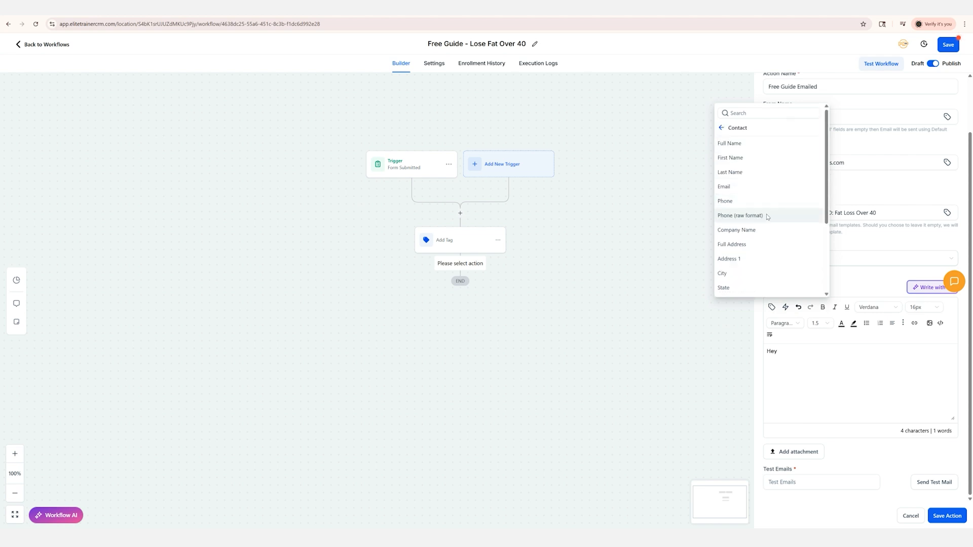
pyautogui.click(749, 158)
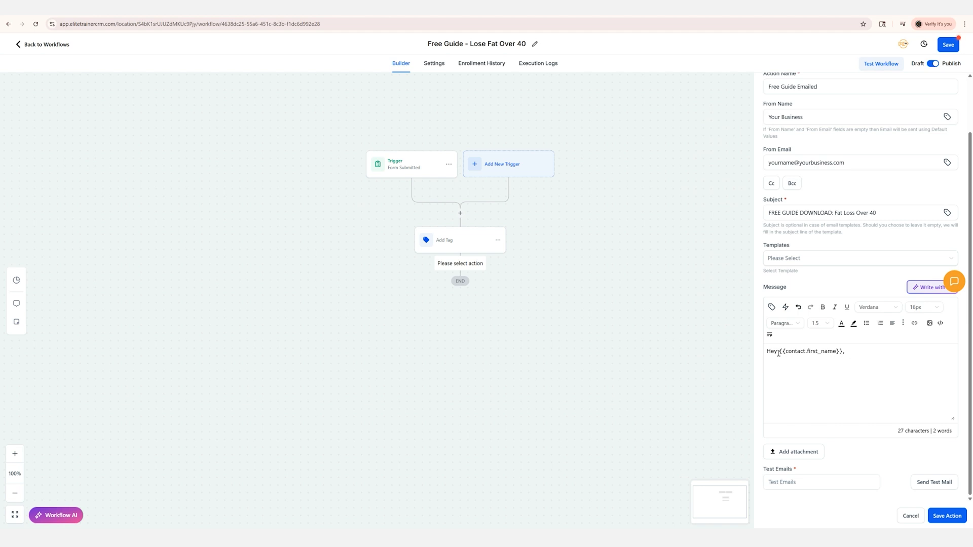
# Add "Here's your free guide on Losing Fat Over 40!" below the greeting and save the email action
pyautogui.write("Here's your free guide on Losing Fat Over 40!")
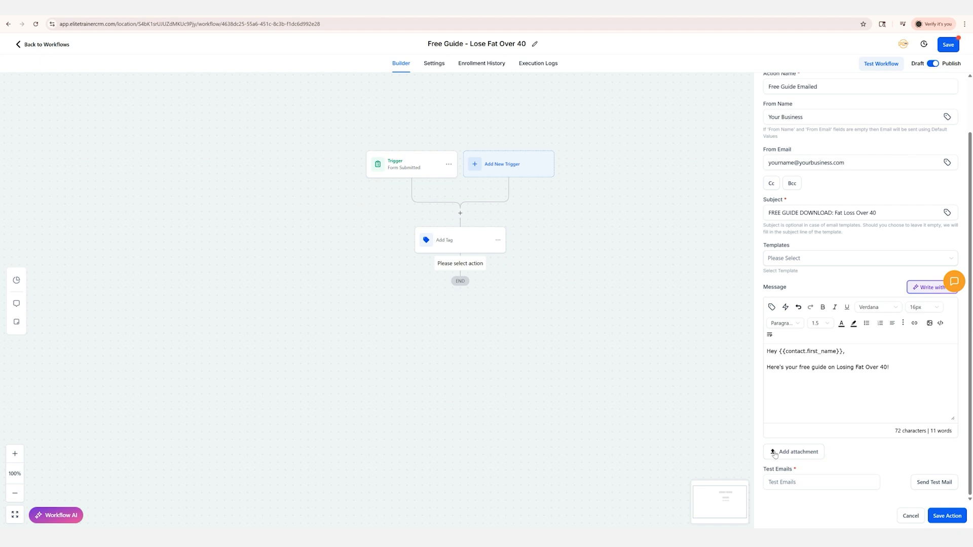
pyautogui.click(805, 484)
pyautogui.click(812, 483)
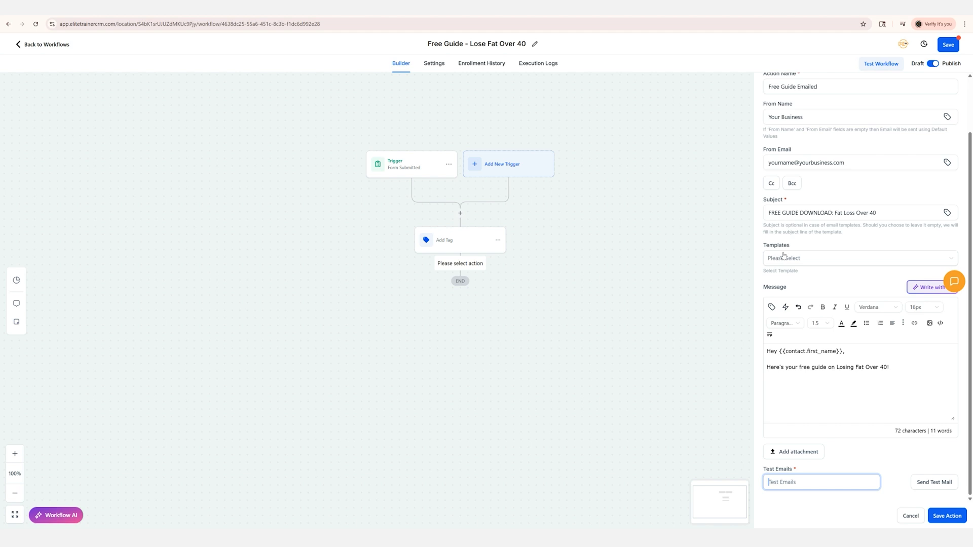
pyautogui.click(948, 516)
# Add a Send SMS action below the Free Guide Emailed step
pyautogui.click(460, 314)
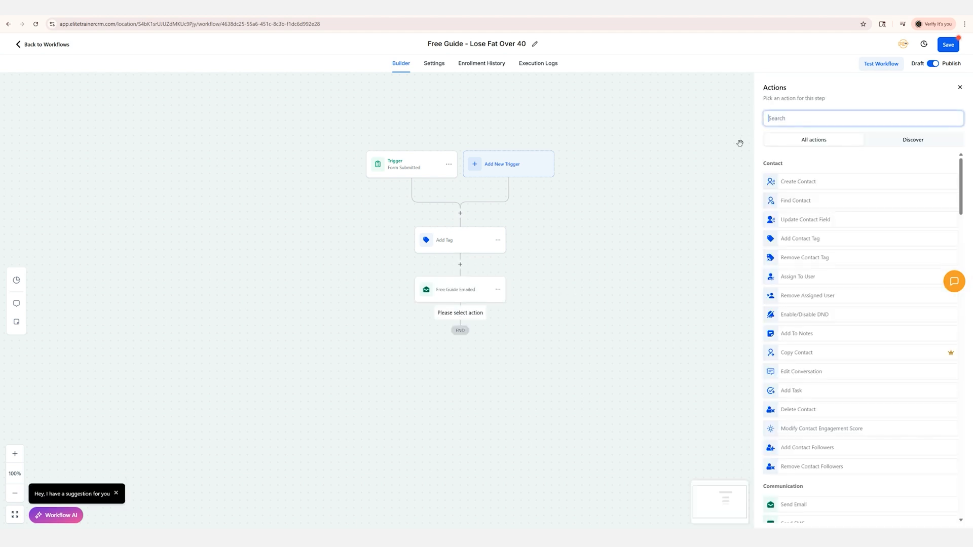
pyautogui.write('sms')
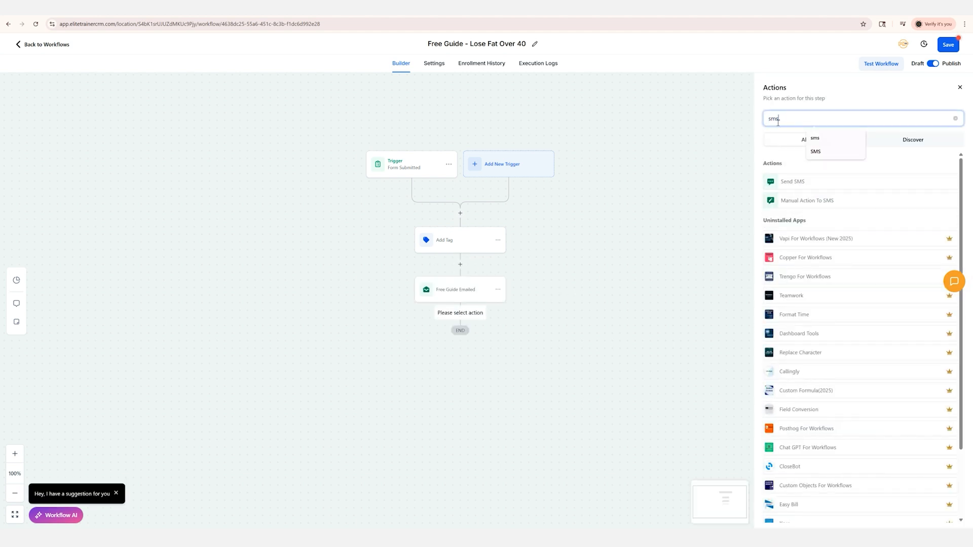
pyautogui.click(796, 185)
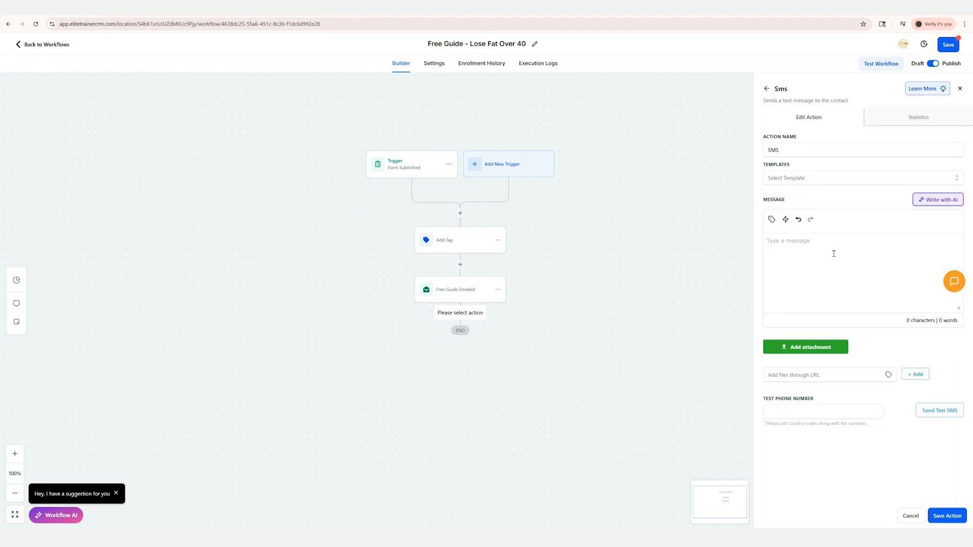
# Begin the text message with "Hey", the contact's First Name custom value and a comma, followed by a blank line
pyautogui.write('Hey')
pyautogui.click(773, 221)
pyautogui.click(732, 258)
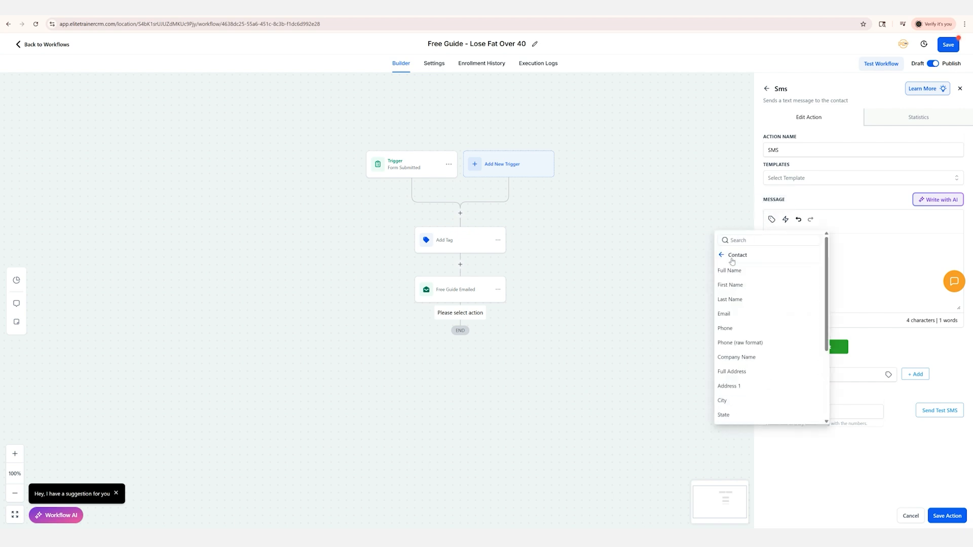
pyautogui.click(730, 285)
pyautogui.write(',')
pyautogui.press('Return')
pyautogui.press('Return')
# Add a line beginning "Just sent that guide over to your" to the text message, and save the SMS action and the workflow
pyautogui.write('Just se')
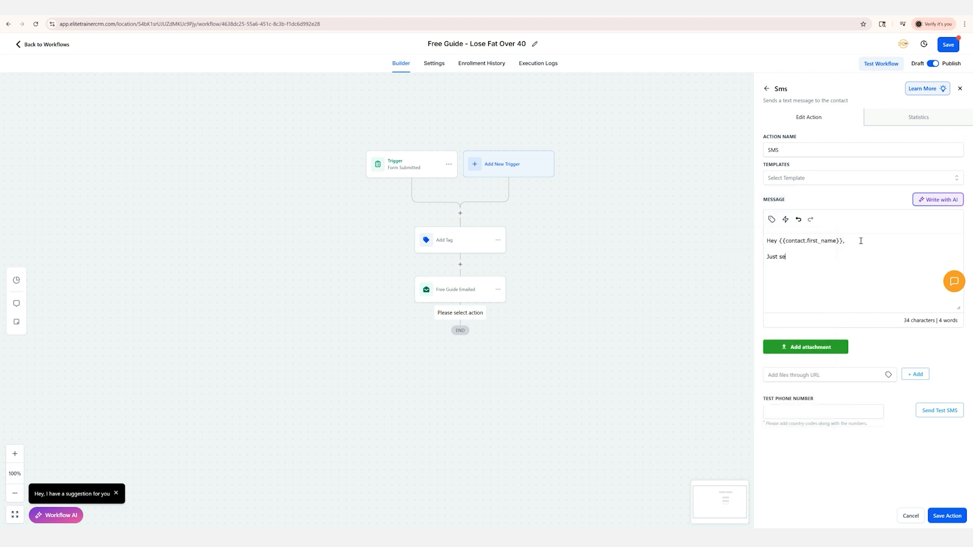
pyautogui.write('nt that guide over to your email!')
pyautogui.click(955, 516)
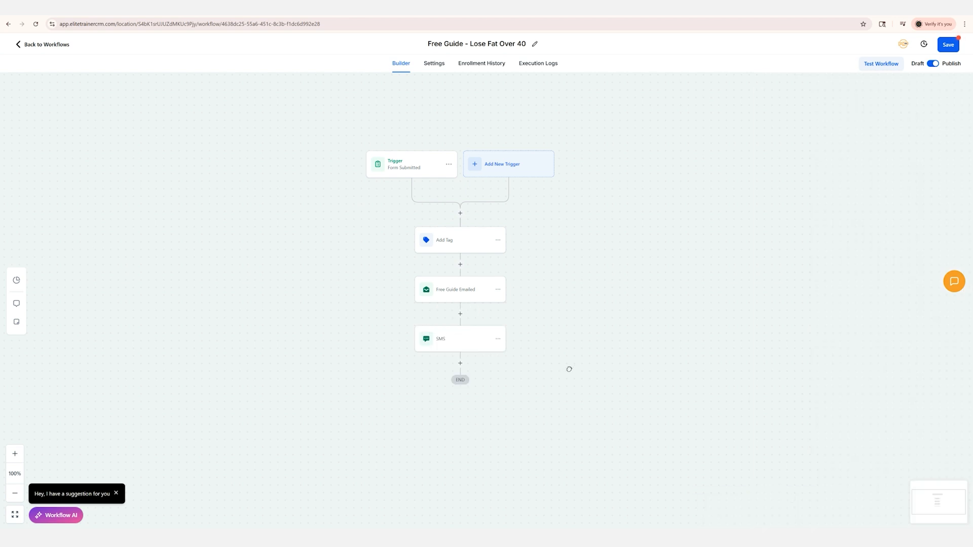
pyautogui.click(947, 44)
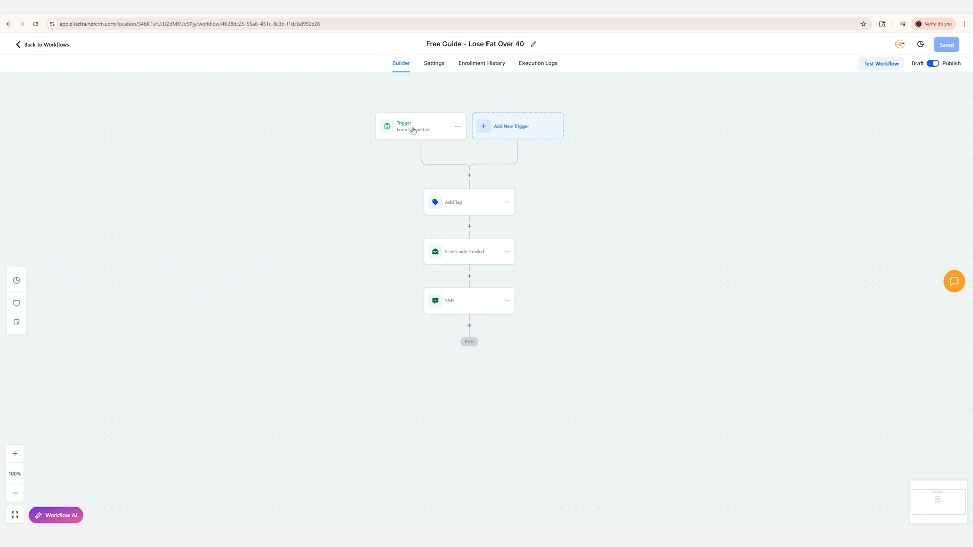
# Add a Wait action below the SMS step, set its time delay to 3 with a different time unit, and save it
pyautogui.click(469, 326)
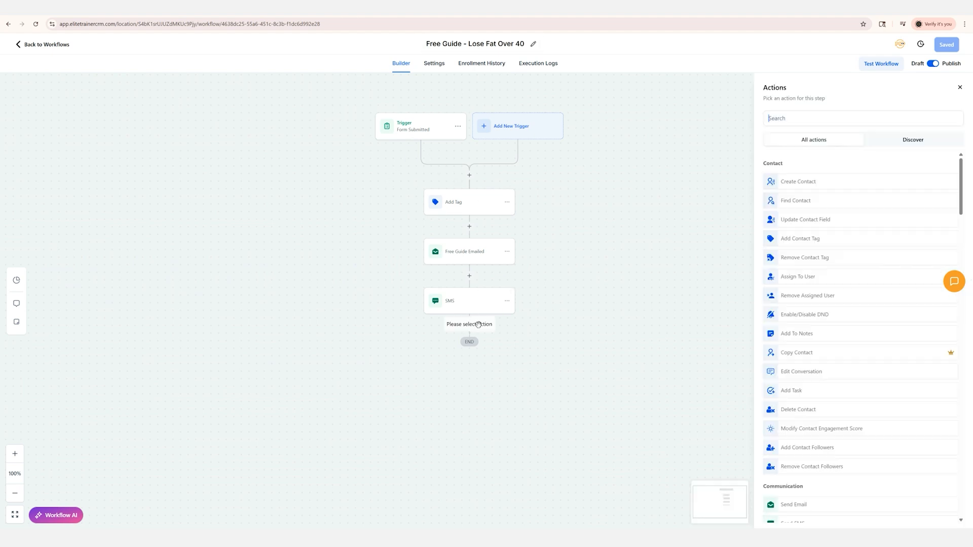
pyautogui.write('wait')
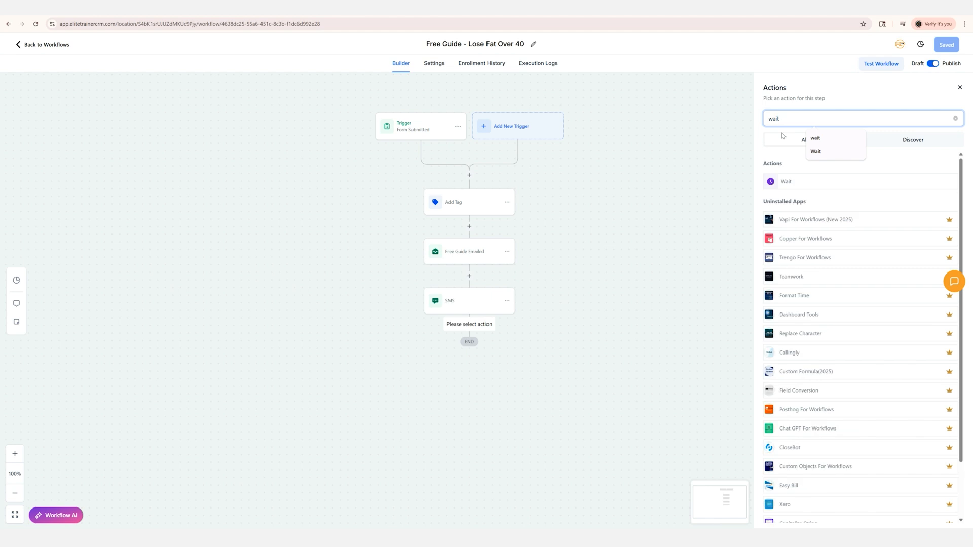
pyautogui.click(794, 184)
pyautogui.moveTo(669, 203); pyautogui.dragTo(614, 201)
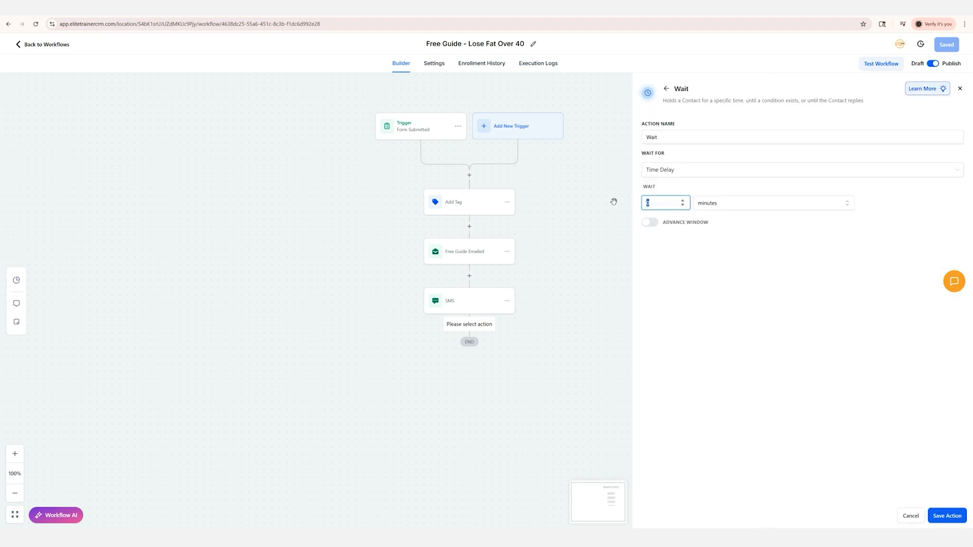
pyautogui.write('3')
pyautogui.click(719, 205)
pyautogui.click(709, 248)
pyautogui.click(948, 516)
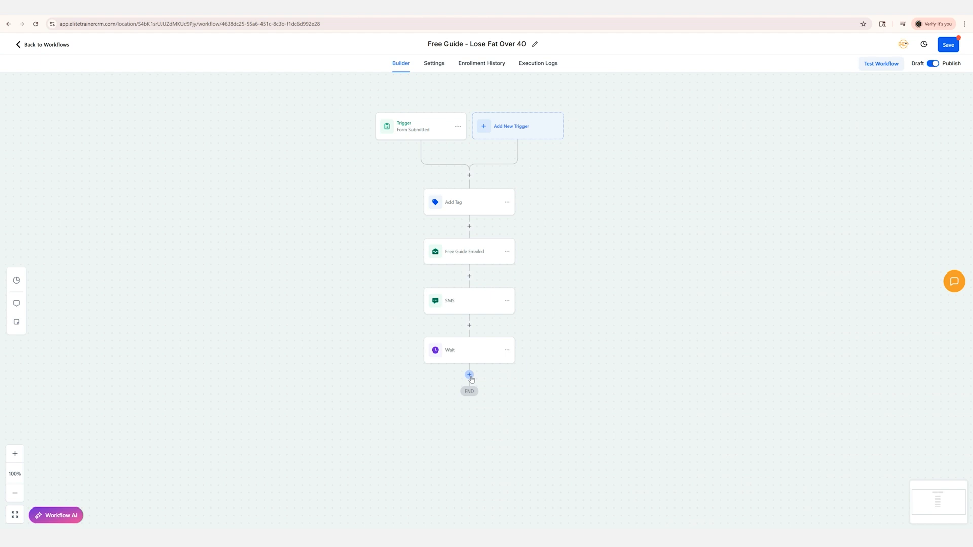
# Look through the actions available for the step after Wait and close the list without choosing one
pyautogui.click(468, 374)
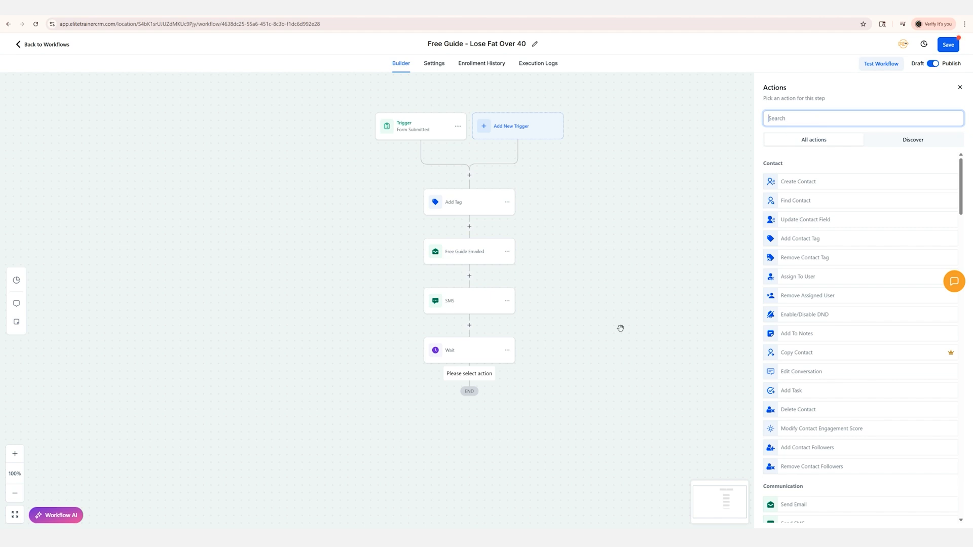
pyautogui.moveTo(558, 394); pyautogui.dragTo(541, 138)
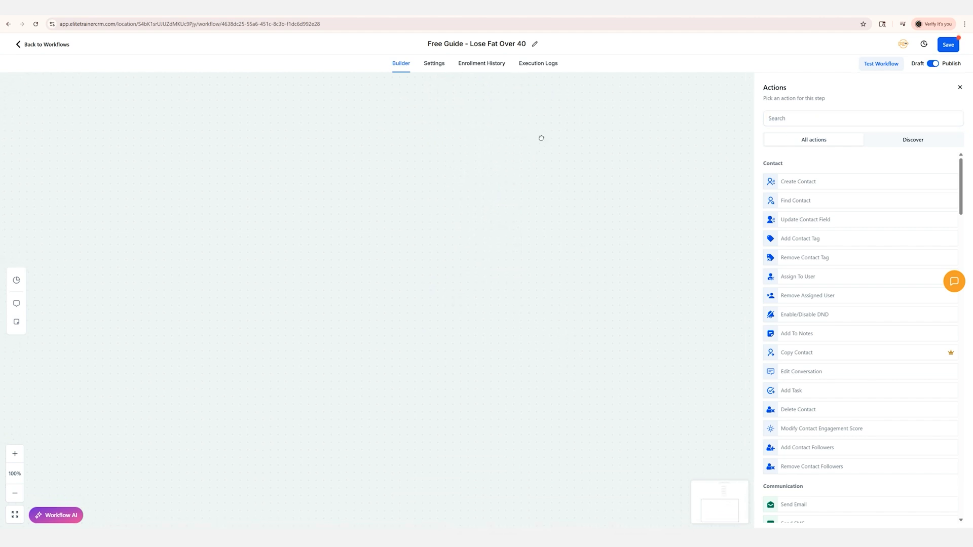
pyautogui.moveTo(541, 315); pyautogui.dragTo(544, 486)
pyautogui.moveTo(560, 180); pyautogui.dragTo(562, 328)
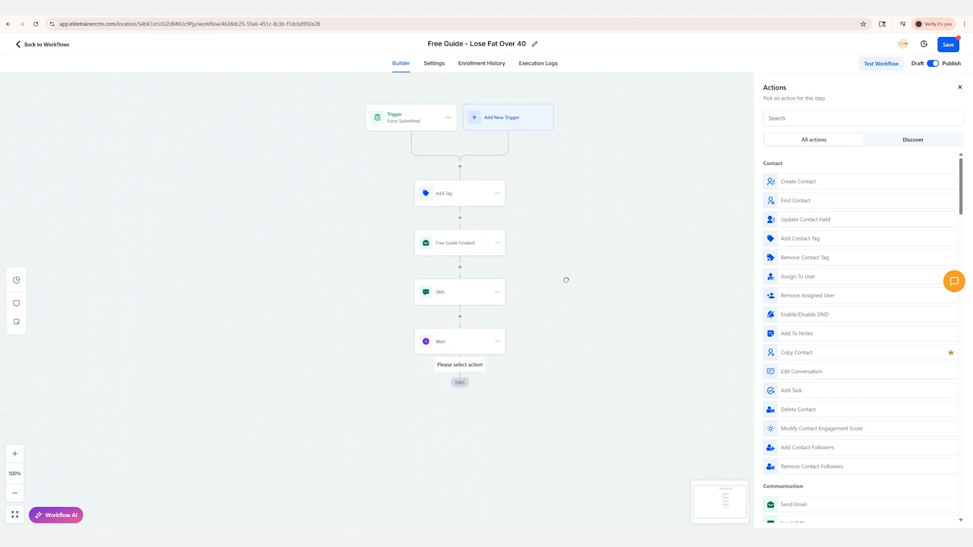
pyautogui.moveTo(563, 271); pyautogui.dragTo(564, 289)
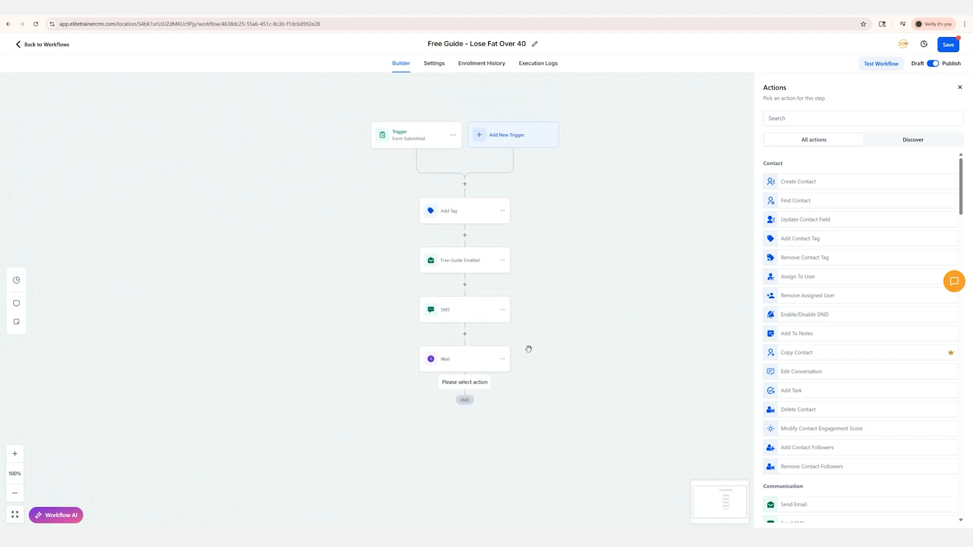
pyautogui.scroll(-7, 809, 378)
pyautogui.scroll(-15, 811, 377)
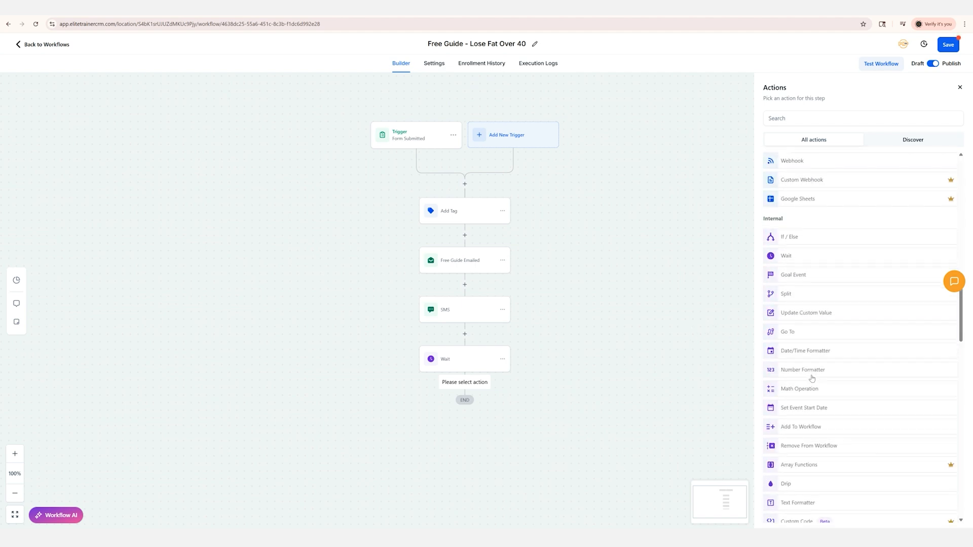
pyautogui.scroll(-15, 811, 378)
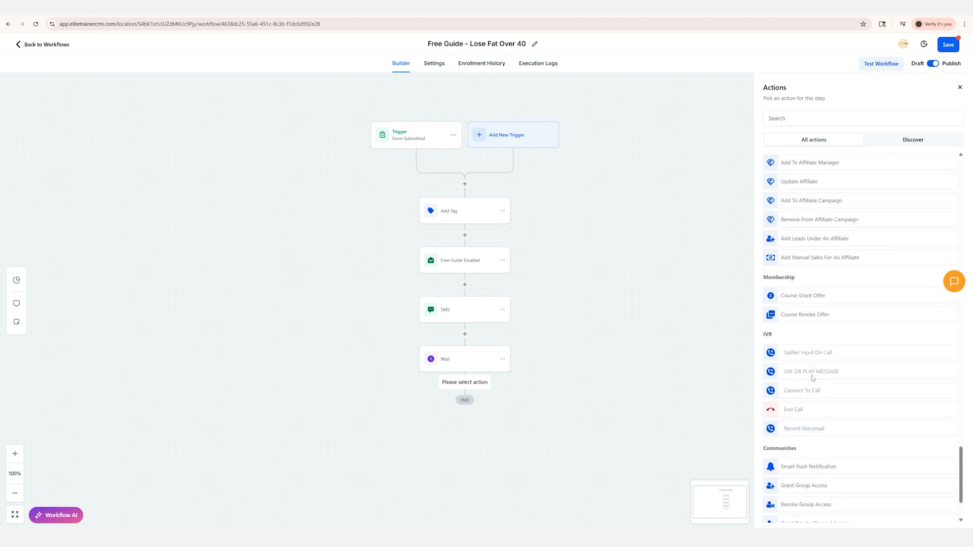
pyautogui.scroll(20, 812, 379)
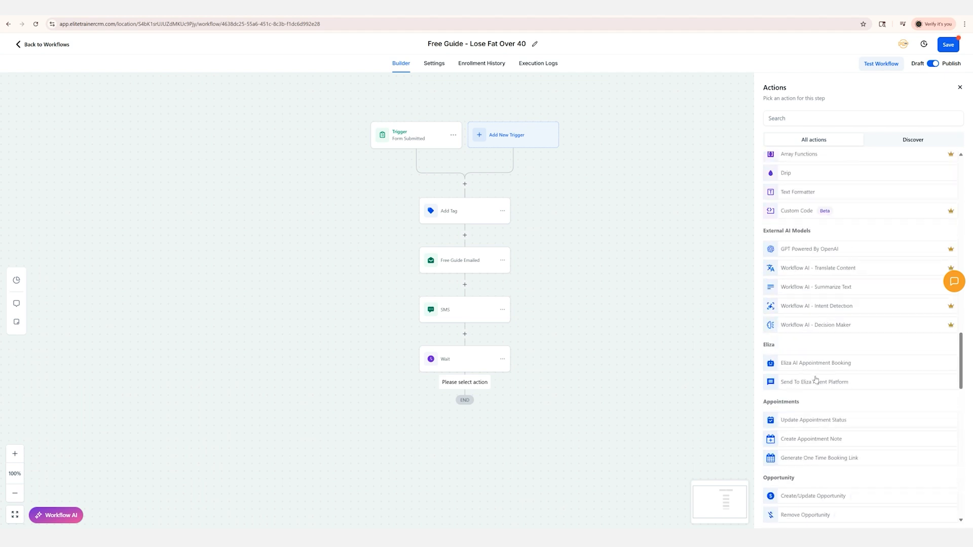
pyautogui.click(960, 88)
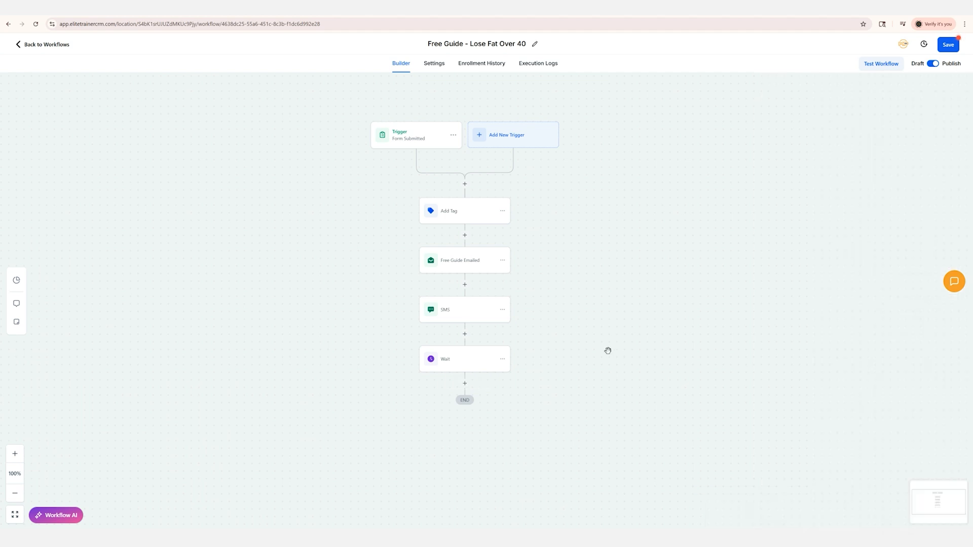
# Delete only the Wait action from the end of the workflow
pyautogui.click(502, 359)
pyautogui.moveTo(530, 416)
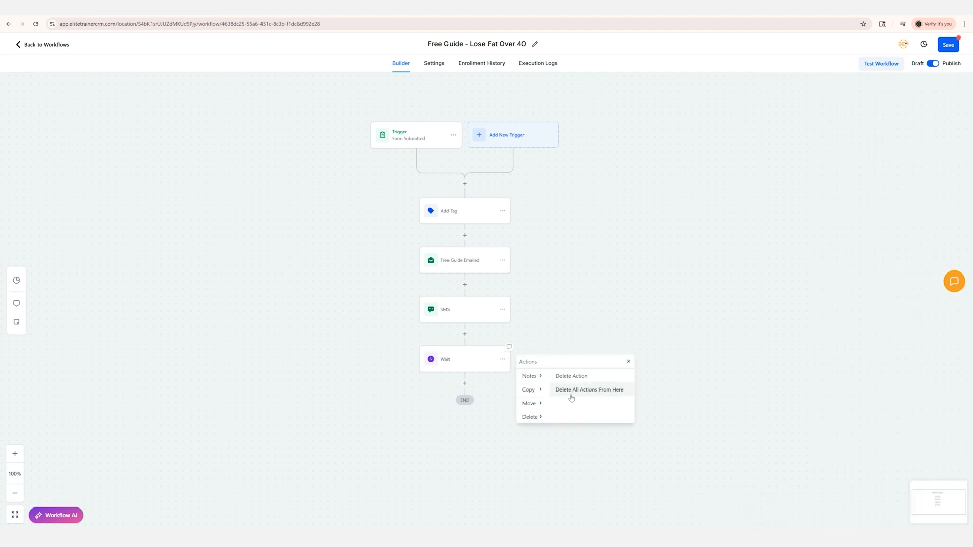
pyautogui.click(572, 381)
pyautogui.click(567, 306)
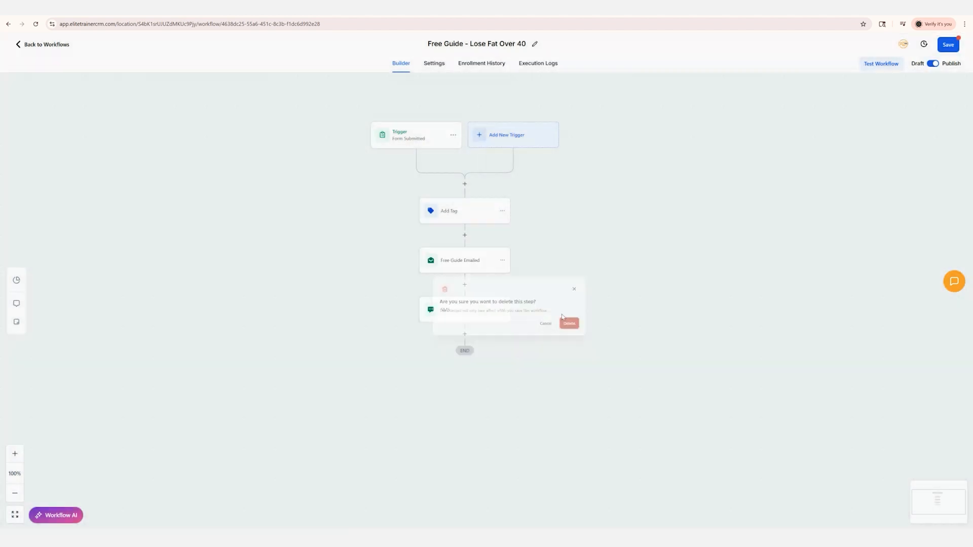